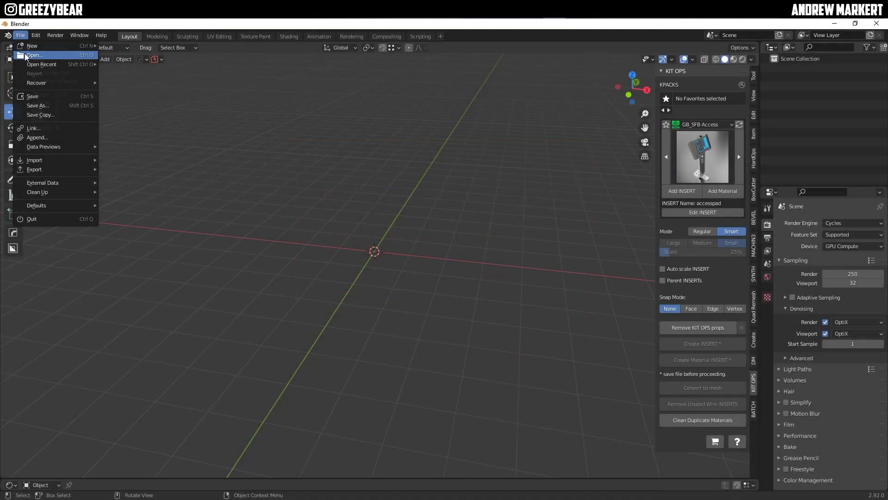
Step: Open Kitbash3d_Greebles-Native.blend from E:\~KITBASH KITS and view it in Material Preview
click(24, 53)
click(256, 169)
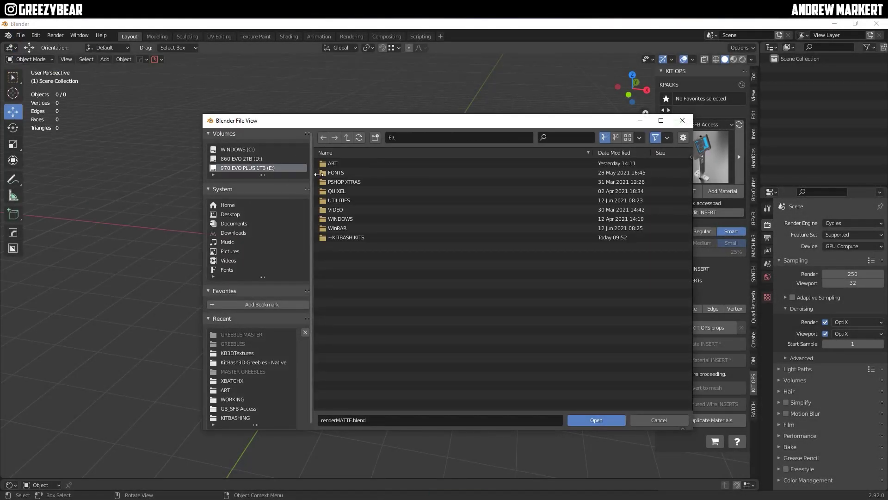
click(343, 237)
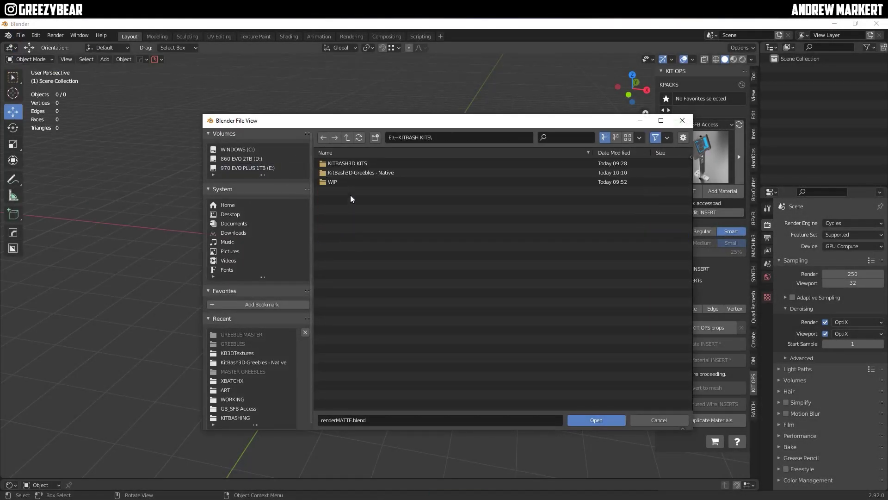
click(358, 172)
click(358, 172)
click(595, 419)
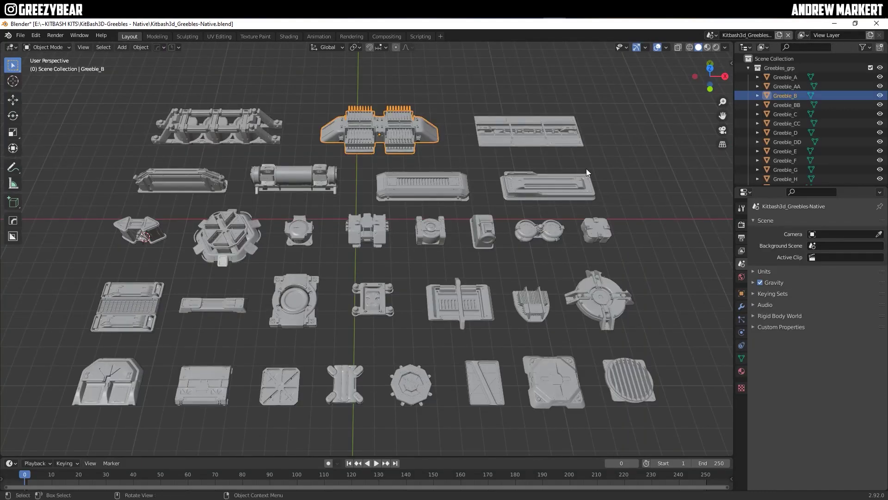
click(663, 98)
click(708, 46)
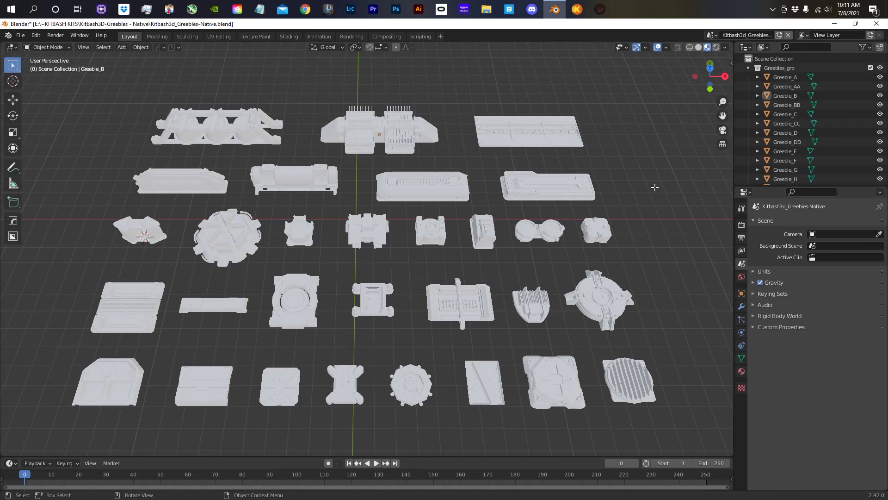
Step: Relink the missing textures with Find Missing Files pointed at the KB3DTextures folder
click(21, 36)
mouse_move(36, 183)
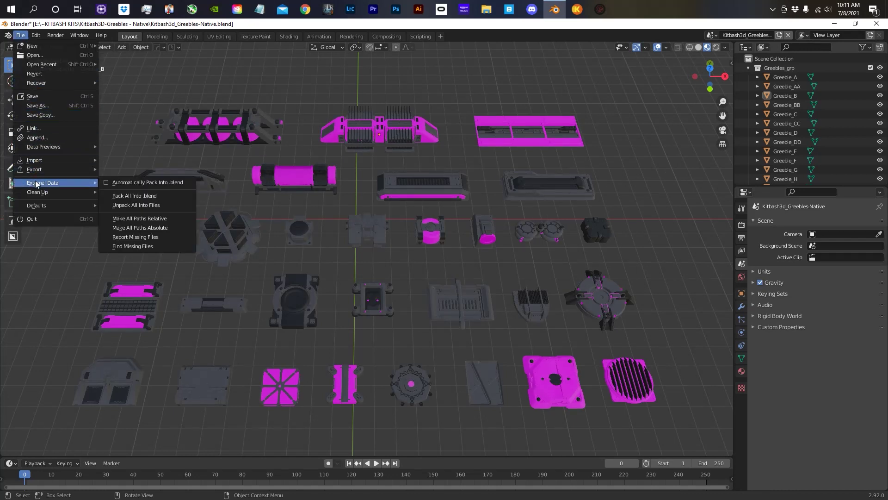
click(137, 248)
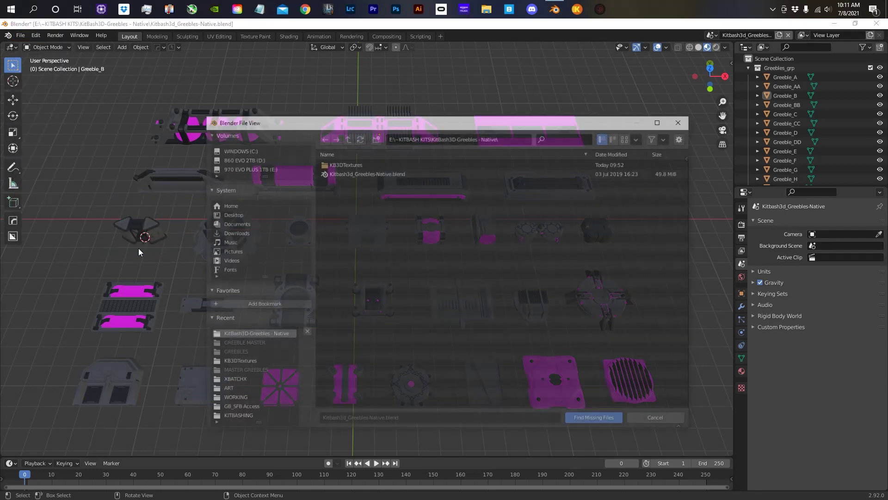
double_click(346, 162)
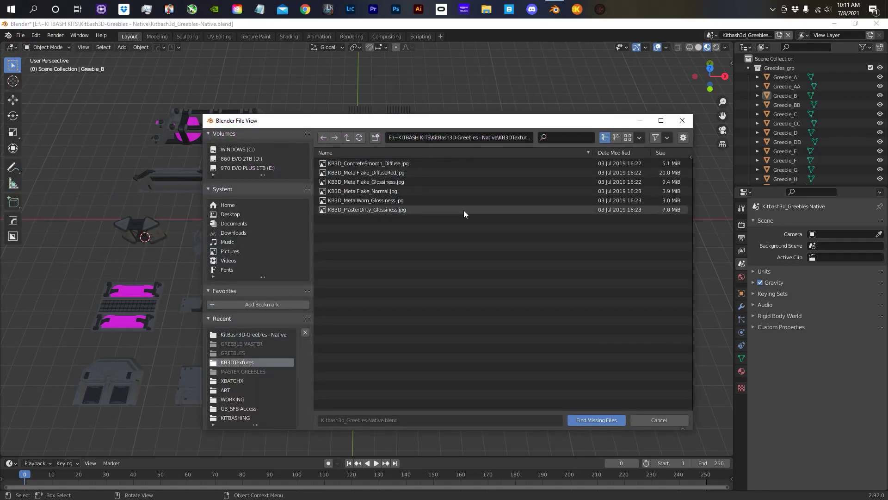
click(597, 420)
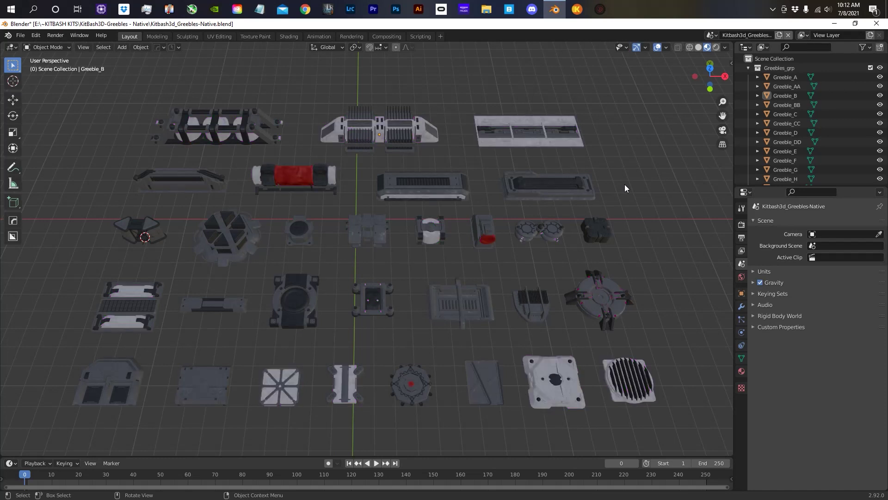
Step: In the Save As browser, create a new folder named GREEBLES
click(20, 36)
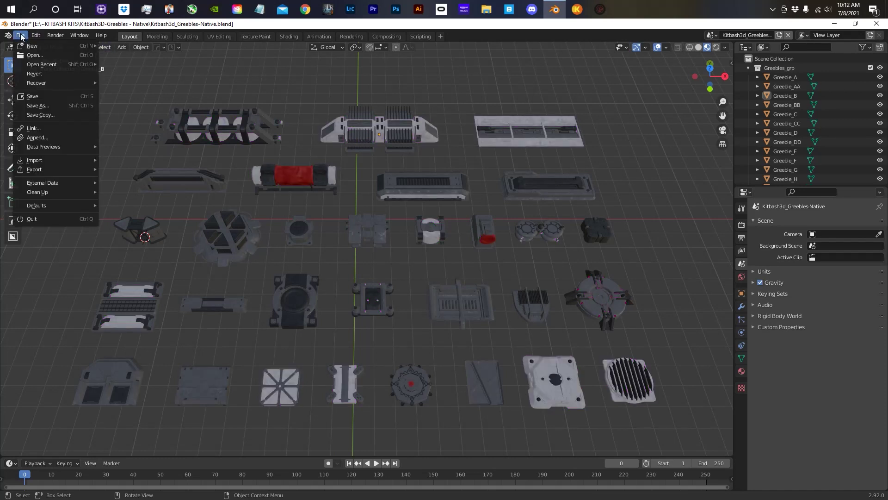
click(36, 106)
right_click(415, 298)
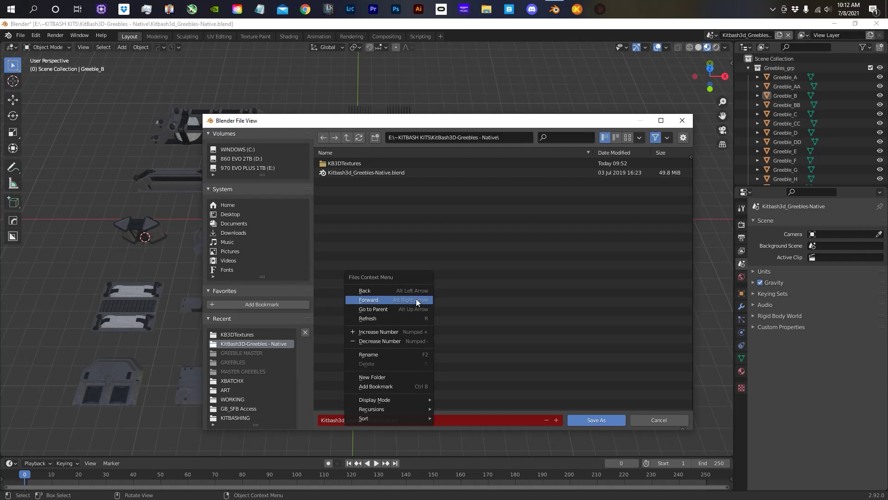
click(415, 375)
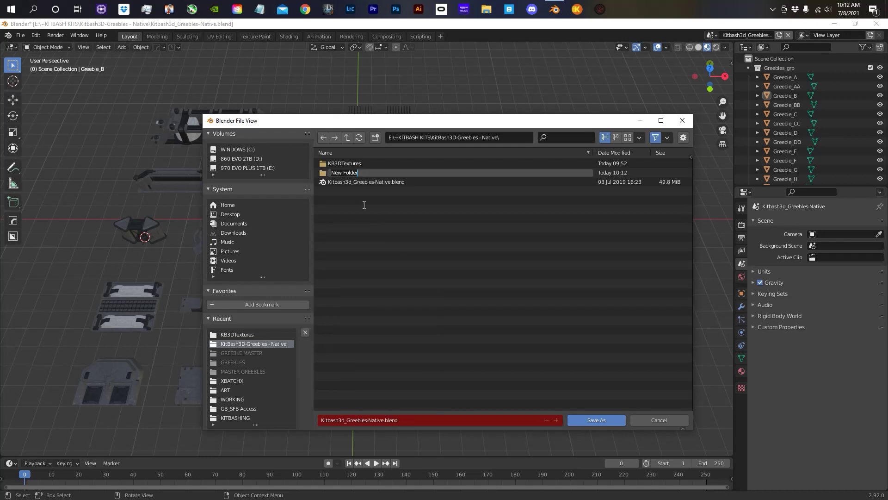
text(GREEBLES)
key(Return)
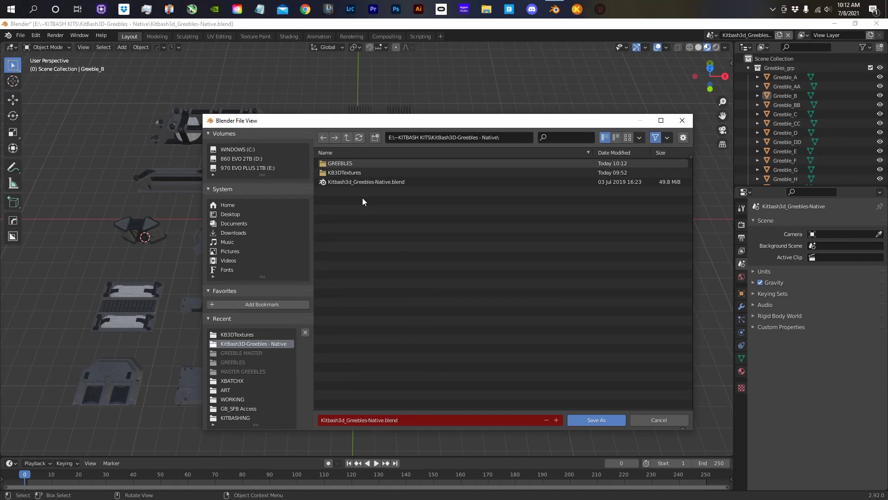
Step: Save the file inside GREEBLES as Kitbash3d_Greebles-INSERTS.blend
double_click(338, 163)
click(388, 422)
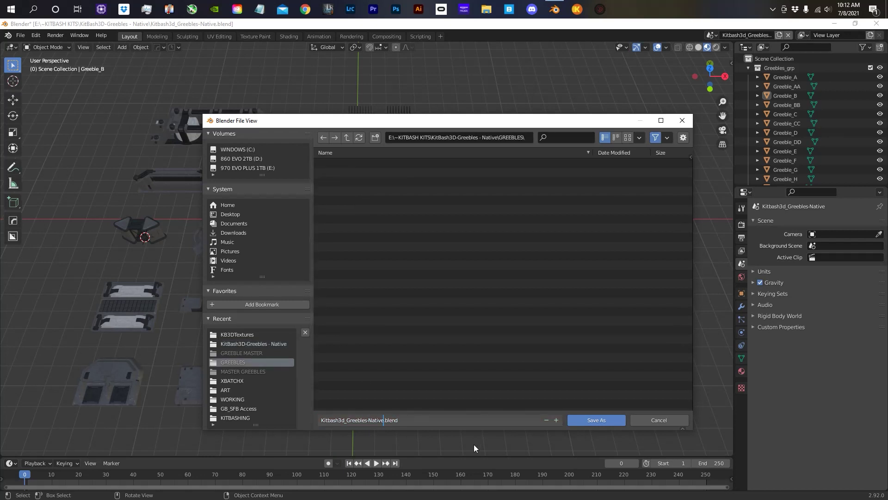
key(BackSpace)
key(BackSpace)
key(BackSpace)
key(BackSpace)
key(BackSpace)
key(BackSpace)
text(INSERTS)
click(584, 419)
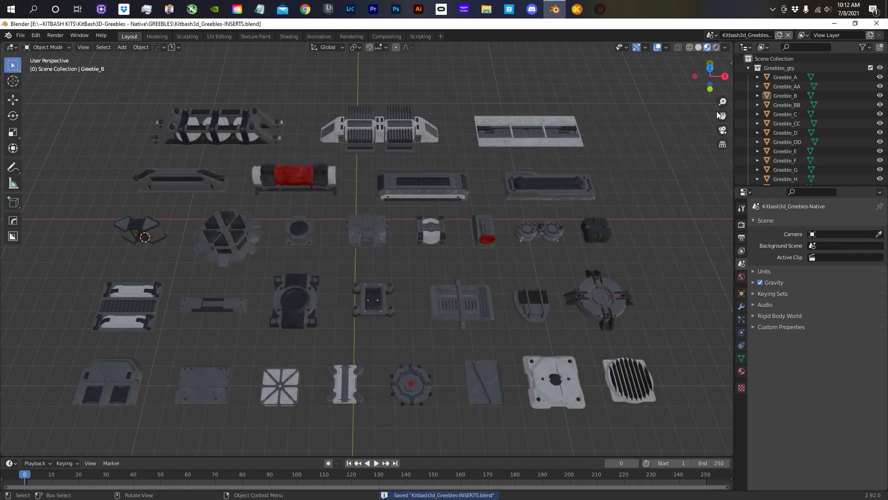
Step: Show the KIT OPS BATCH sidebar tab, widened, with OBJ conversion options selected
key(n)
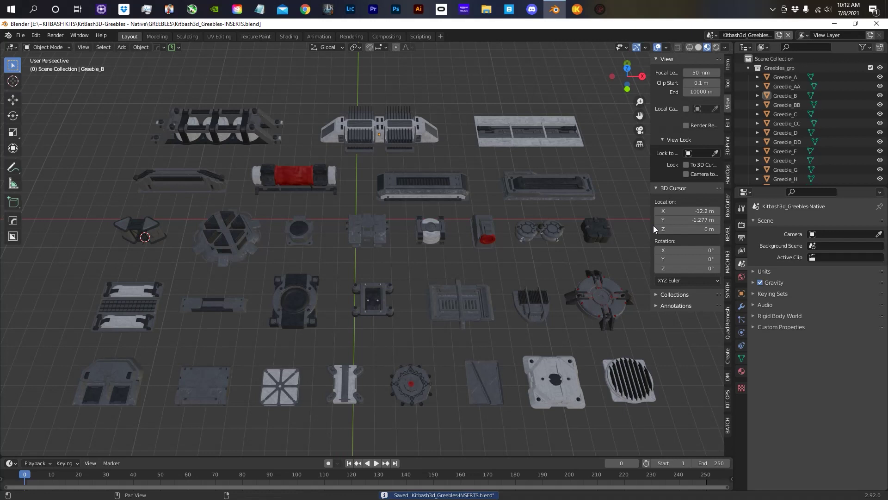
click(727, 426)
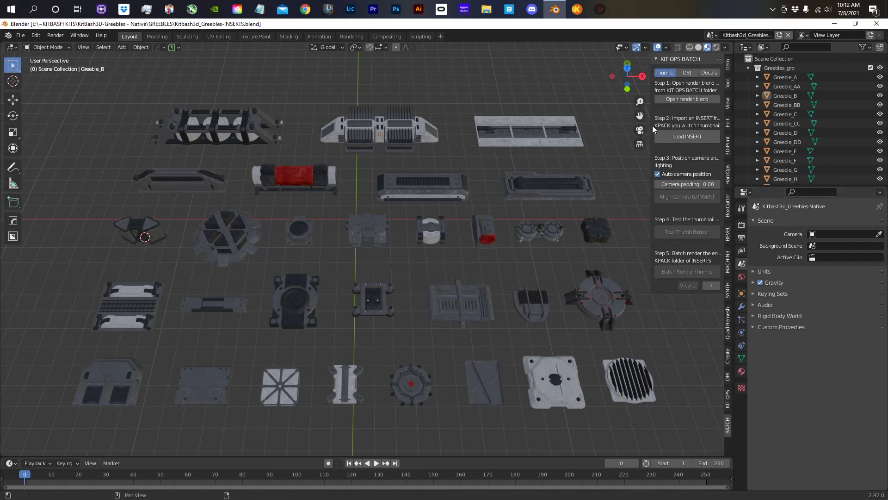
drag(656, 131, 631, 121)
click(676, 72)
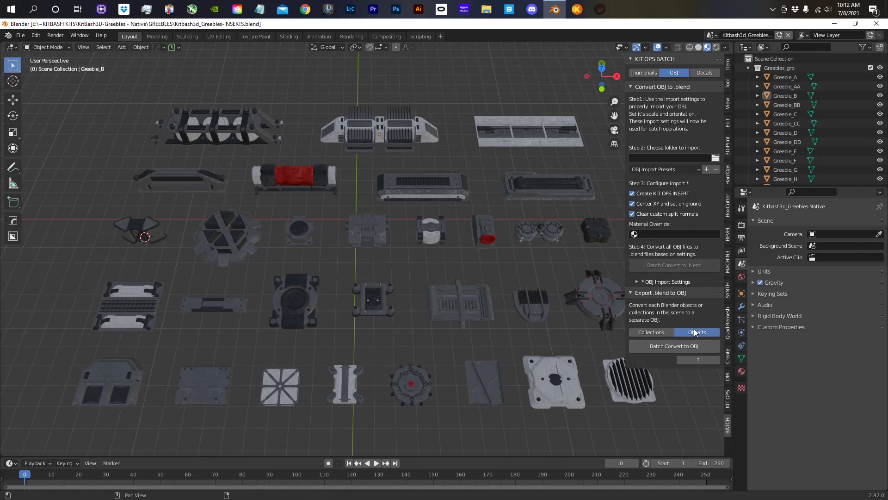
Step: Show the system console and batch export each greeble object to OBJ
click(83, 39)
click(115, 131)
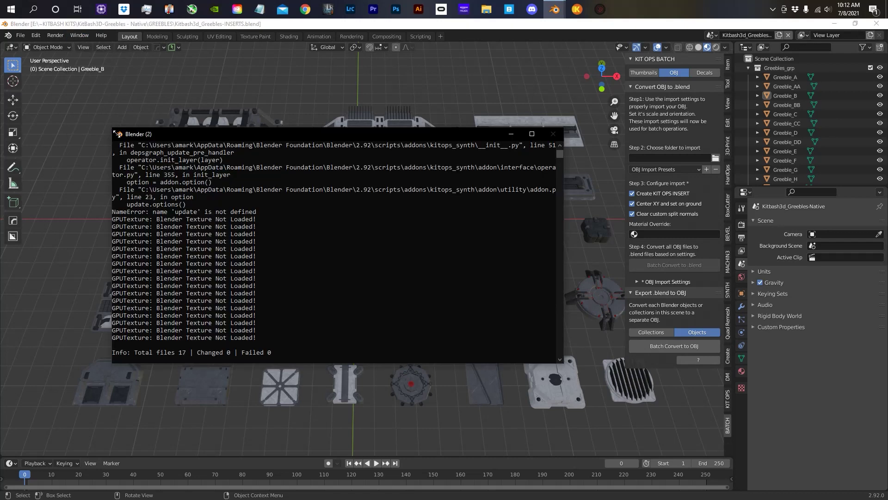
click(646, 343)
mouse_move(555, 6)
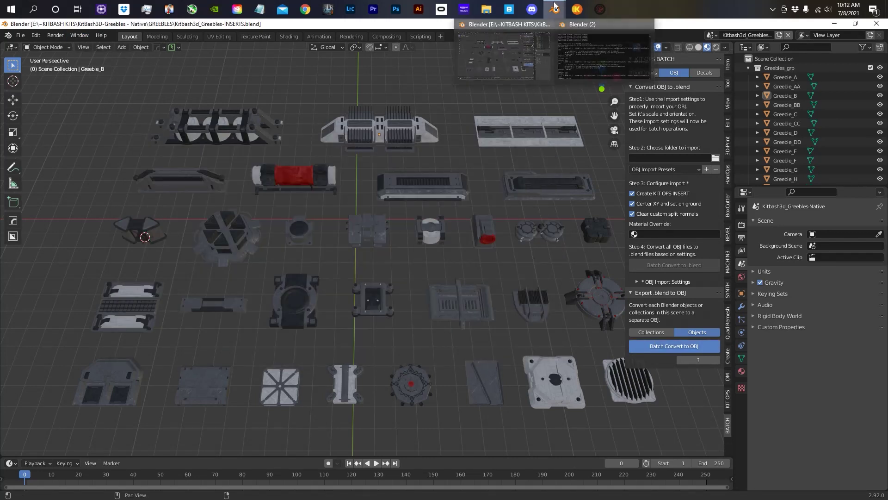
click(601, 23)
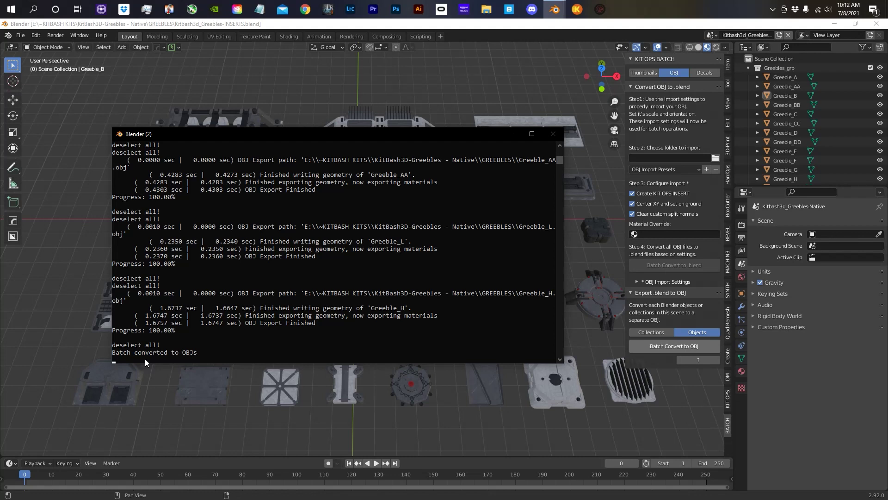
click(80, 29)
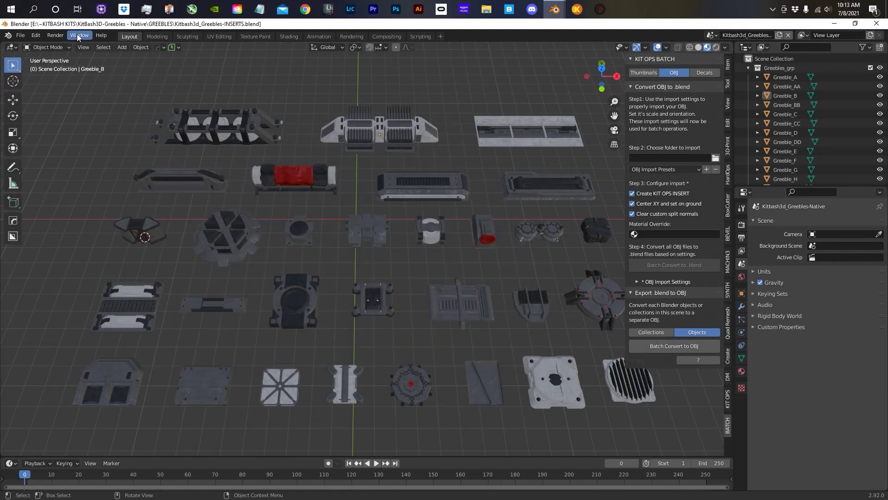
Step: Hide the system console and start a new General scene
click(80, 35)
click(93, 132)
click(20, 35)
mouse_move(60, 44)
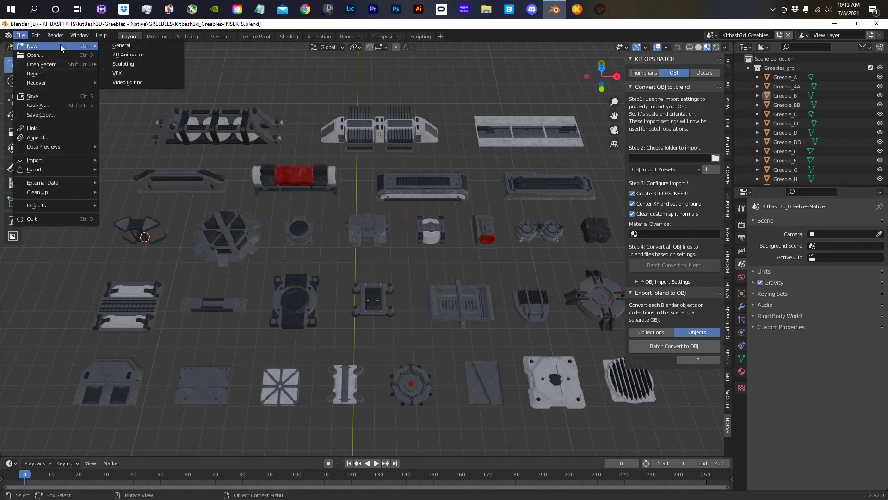
click(115, 44)
Step: Import Greeble_A.obj from the GREEBLES folder as a Wavefront OBJ
click(20, 35)
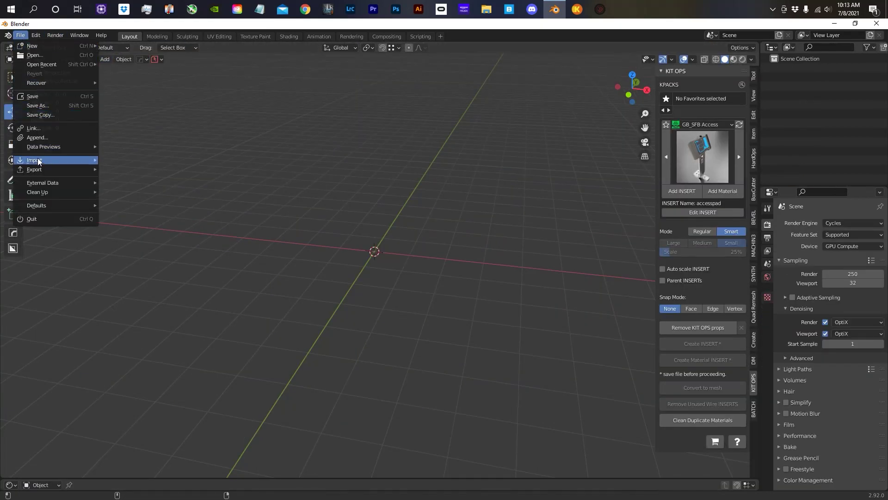
mouse_move(39, 162)
click(133, 243)
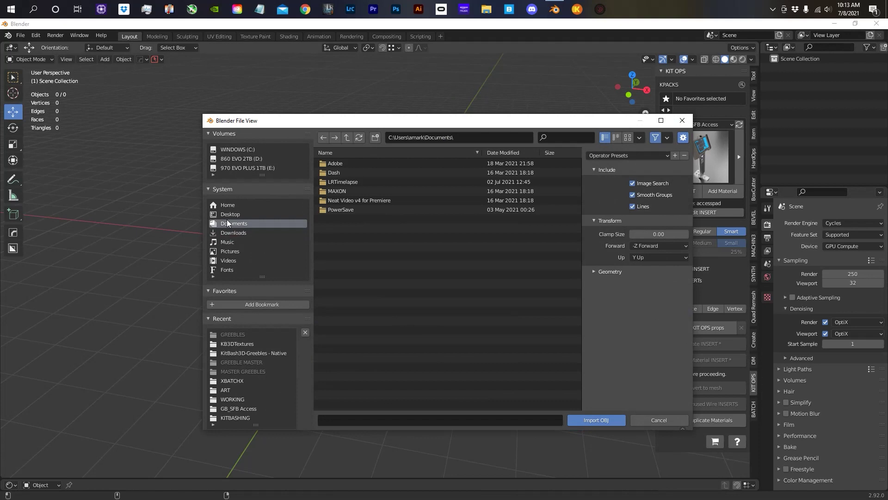
click(264, 167)
double_click(334, 240)
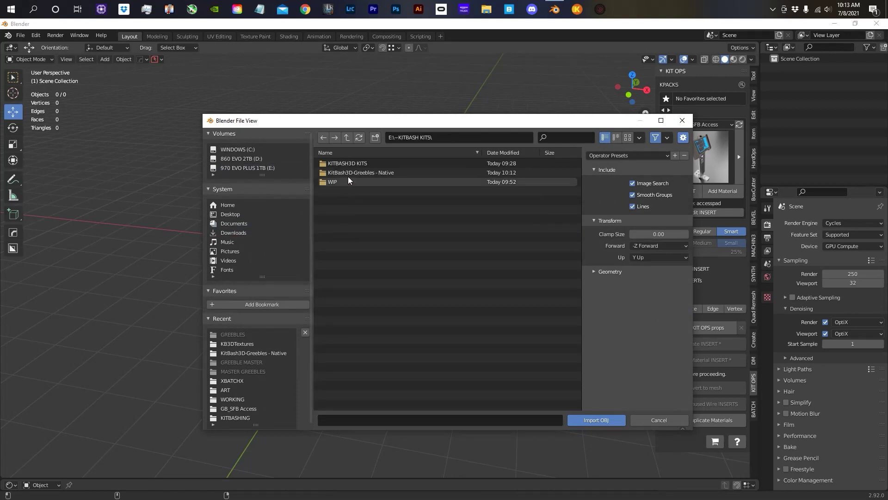
double_click(350, 174)
double_click(346, 164)
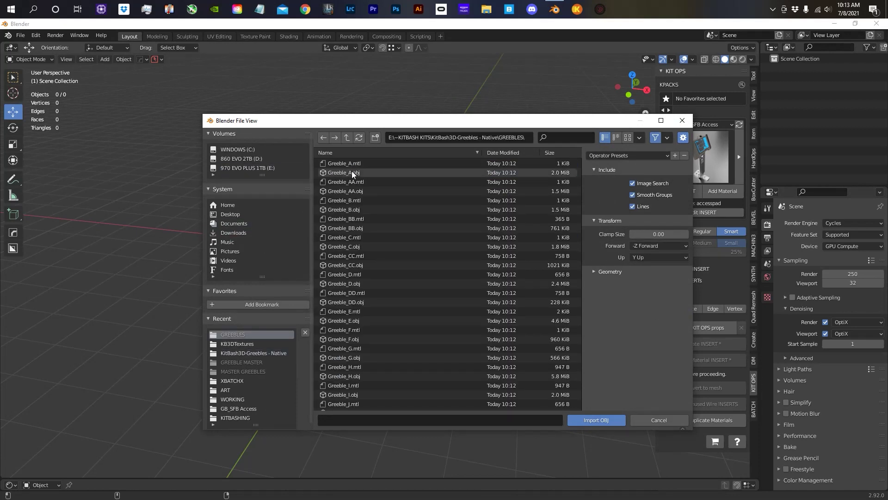
click(352, 173)
drag(376, 124, 343, 99)
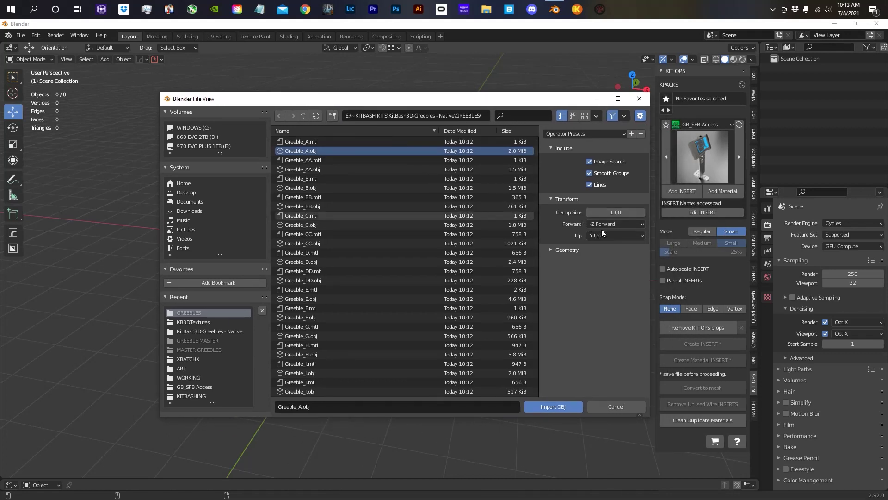
click(551, 407)
Step: Frame Greeble_A in Material Preview, orbit around it, and hide the viewport overlays
key(KP_Decimal)
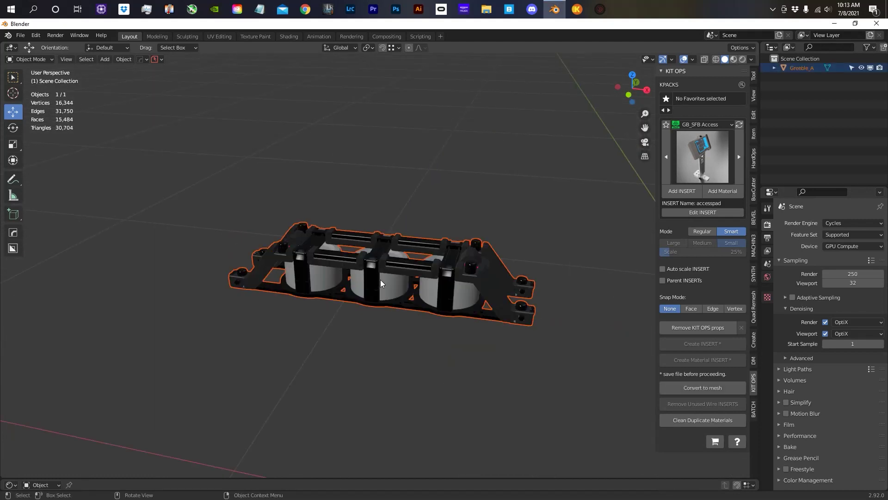
click(734, 59)
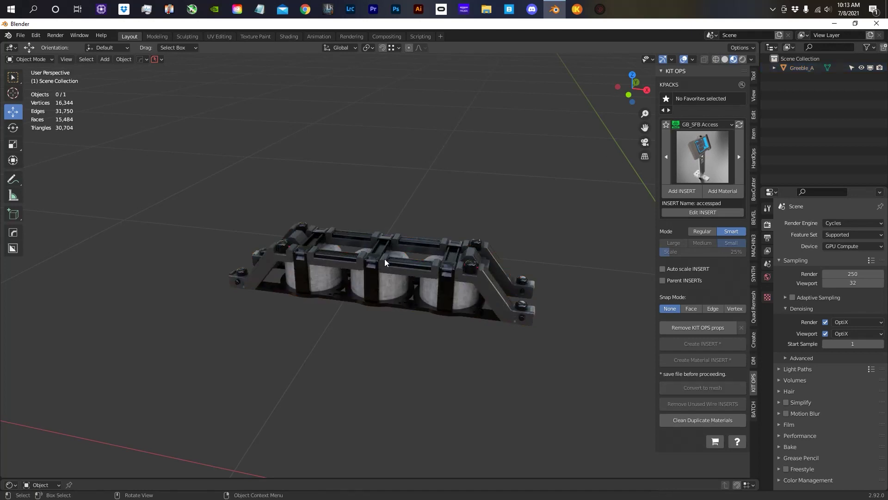
click(406, 233)
middle_drag(405, 229, 410, 274)
key(shift+alt+z)
Step: Start a new General scene, discarding unsaved changes
click(21, 36)
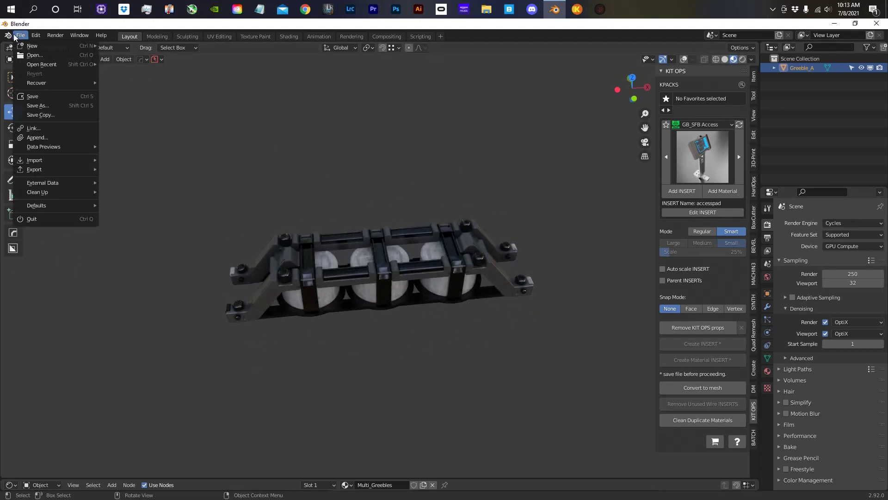
mouse_move(54, 46)
click(160, 45)
click(454, 281)
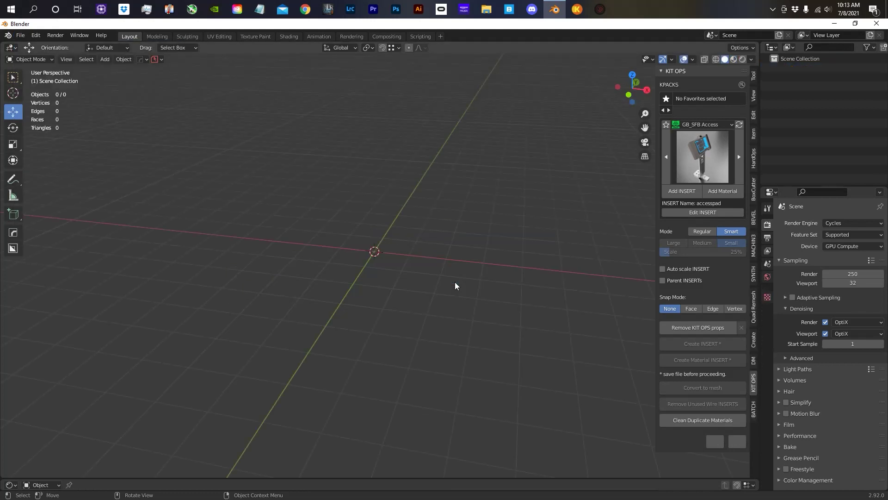
Step: In KIT OPS BATCH OBJ-to-.blend, set the import folder to GREEBLES
click(754, 410)
click(704, 84)
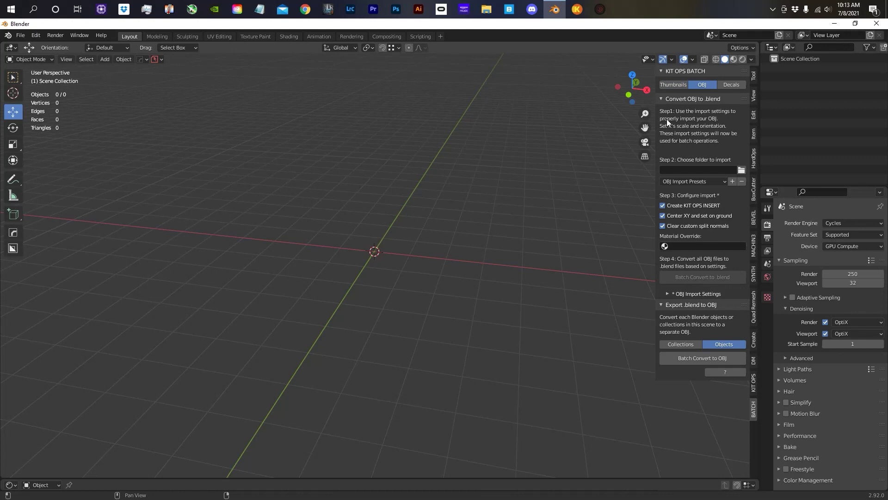
drag(659, 132, 627, 133)
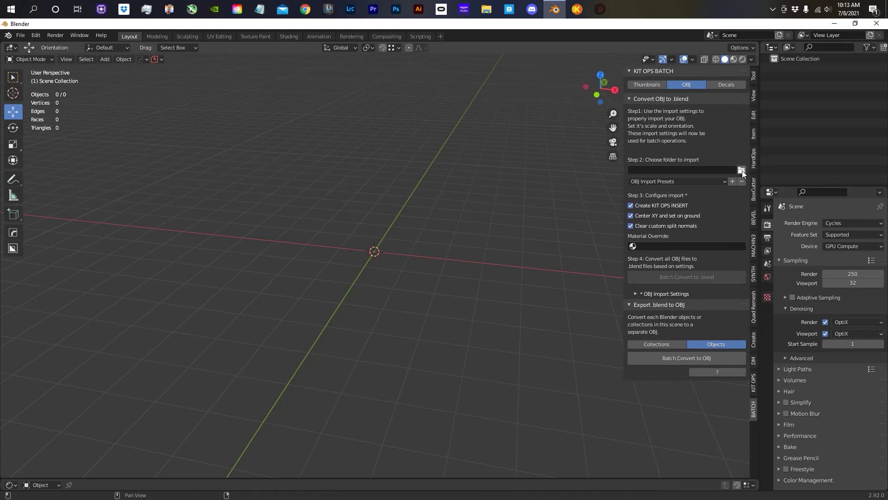
click(742, 171)
click(271, 163)
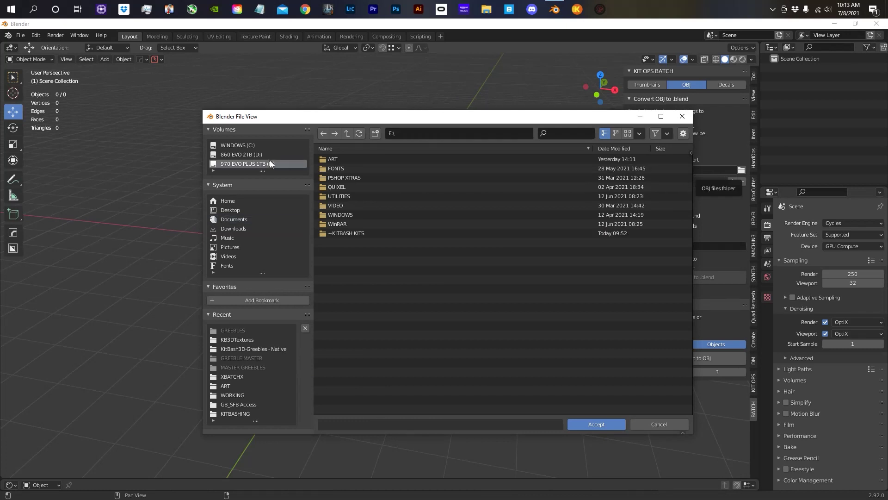
double_click(343, 233)
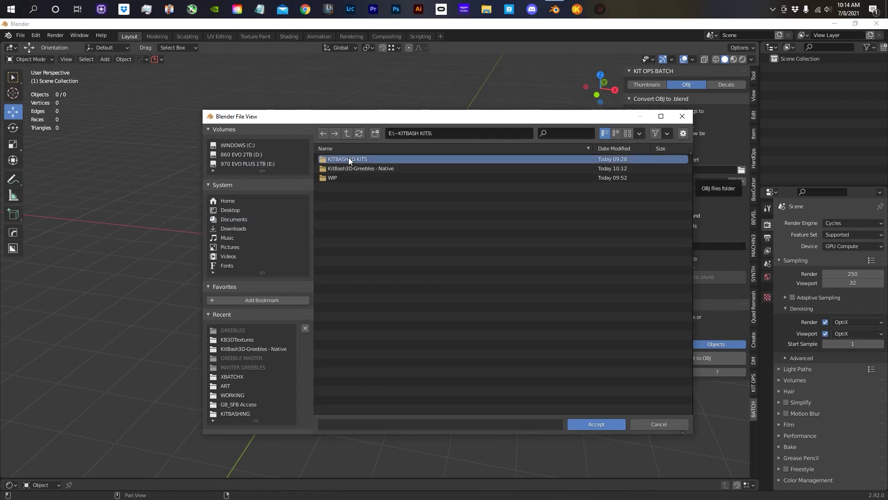
click(351, 169)
double_click(351, 170)
double_click(343, 158)
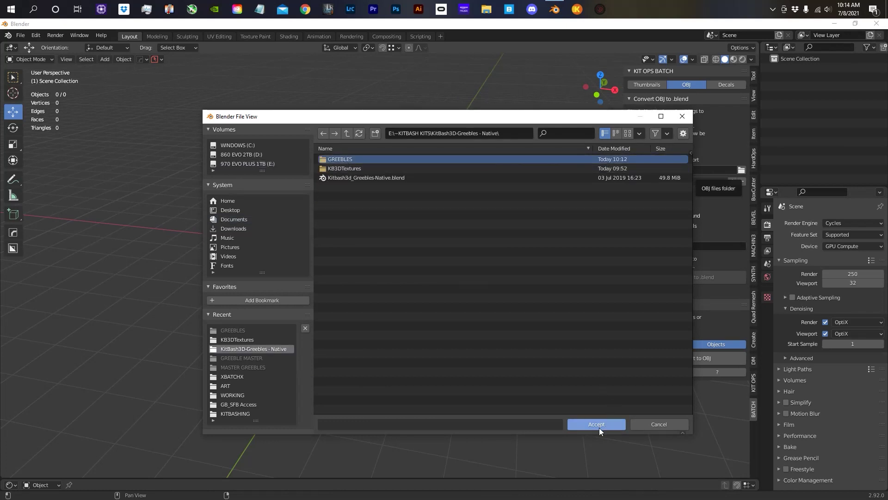
click(597, 425)
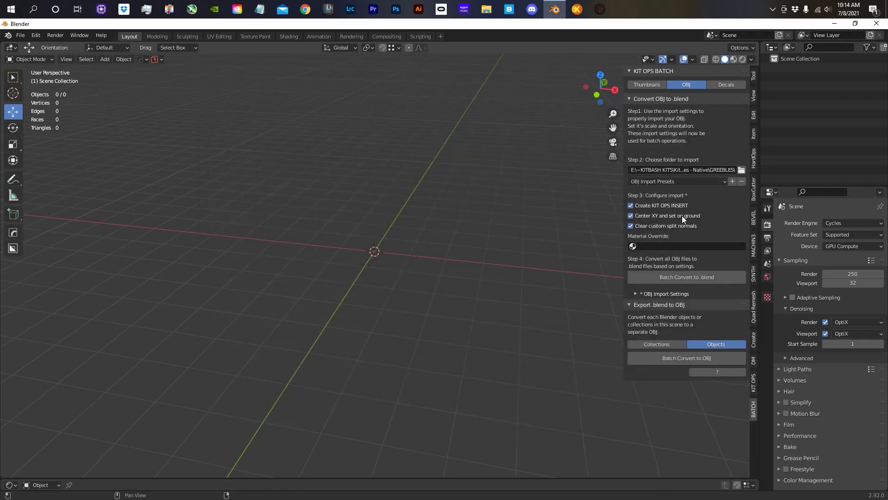
Step: Save a Greebles preset, set Up axis to Y Up, and batch convert to .blend
click(732, 180)
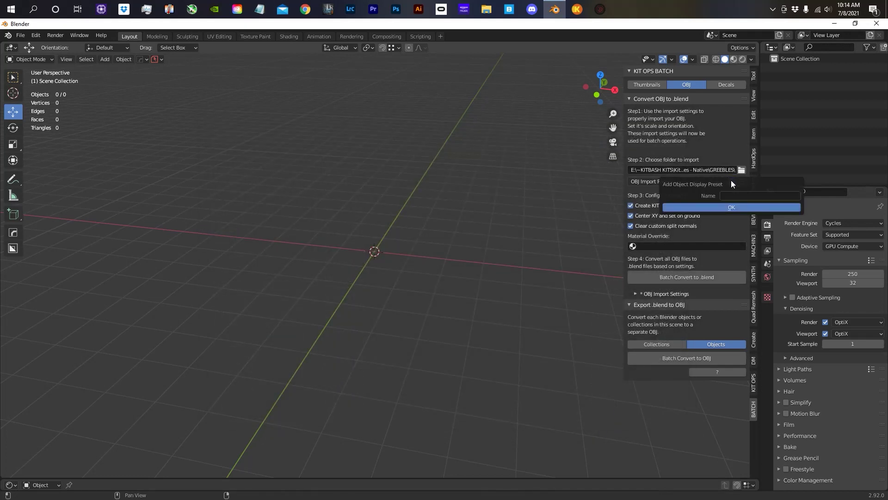
click(733, 208)
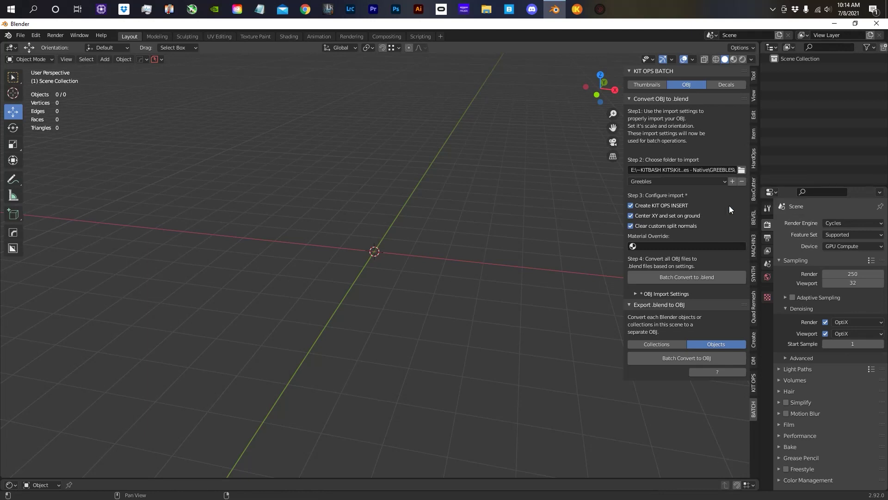
click(636, 294)
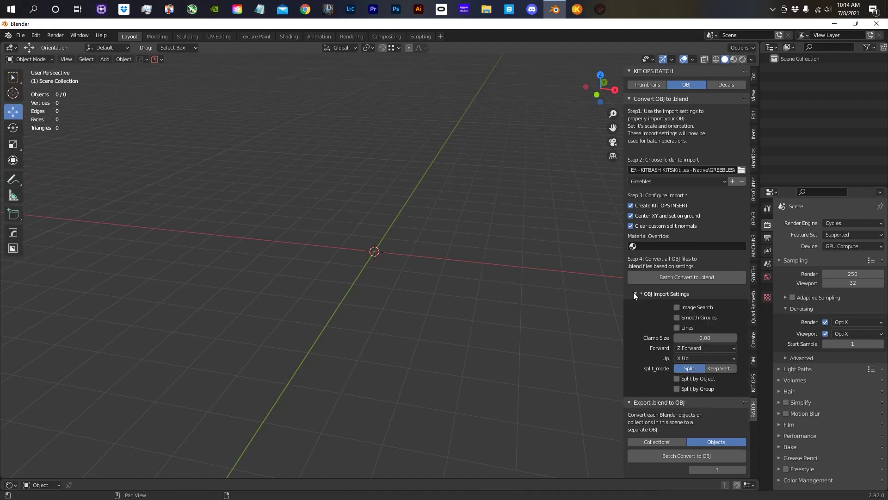
click(679, 356)
click(693, 376)
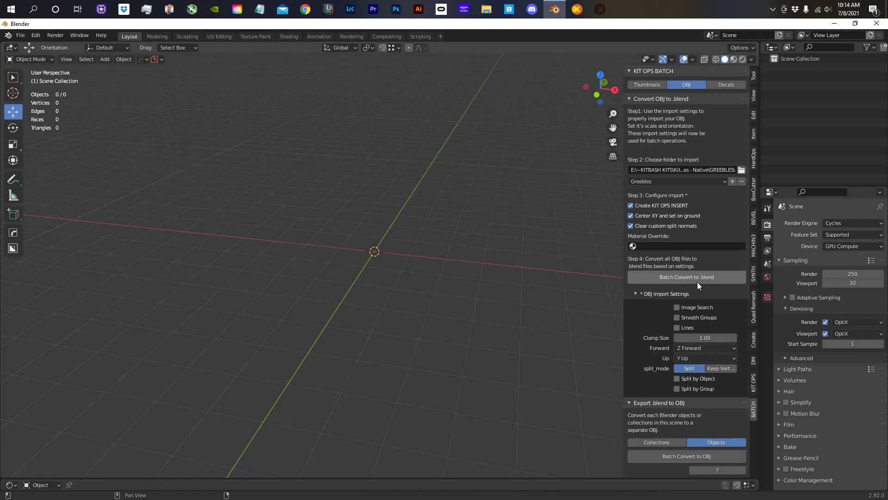
click(651, 276)
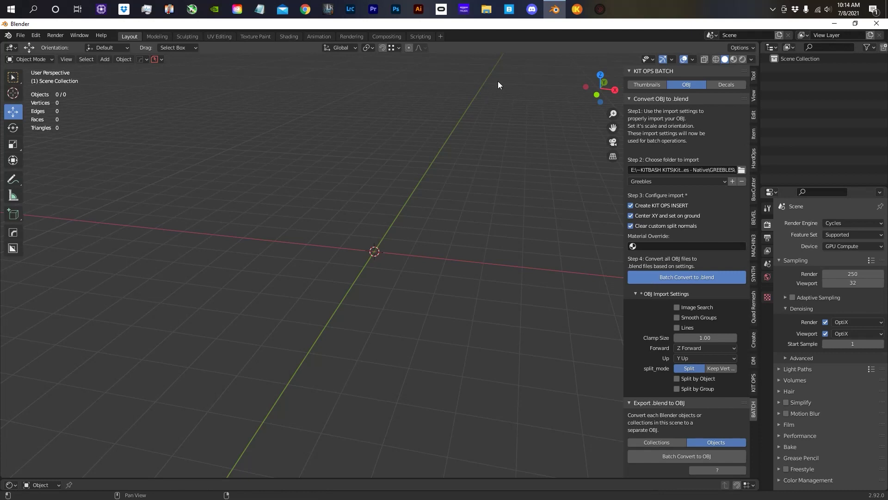
Step: Create a GREEBLES MASTER folder in E:\~KITBASH KITS\KitBash3D-Greebles - Native
click(488, 11)
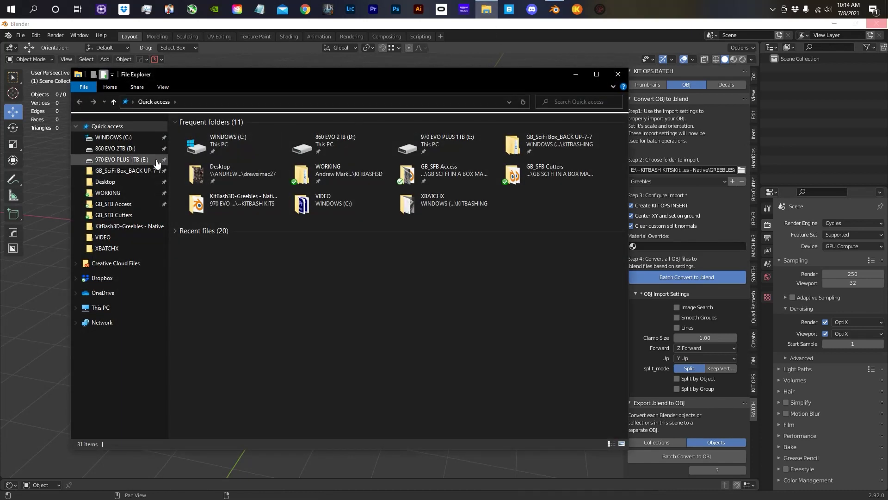
click(122, 159)
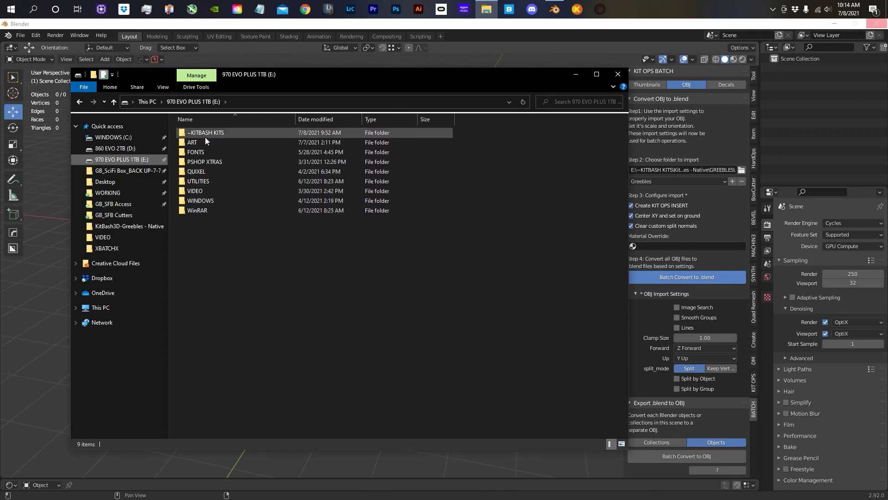
double_click(206, 132)
double_click(205, 143)
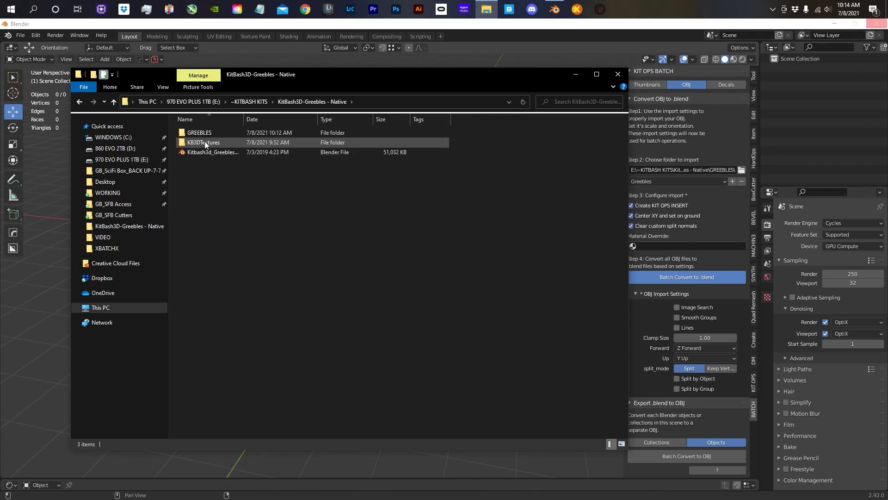
right_click(323, 243)
mouse_move(288, 356)
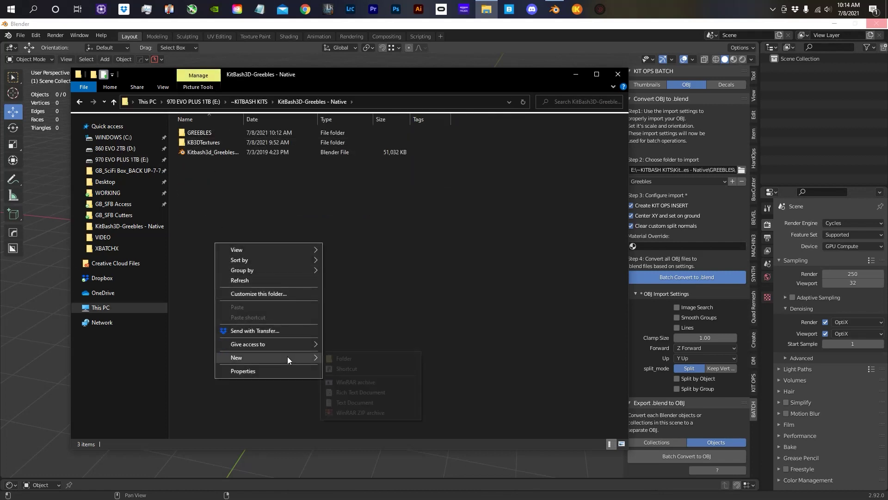
click(363, 358)
text(GR)
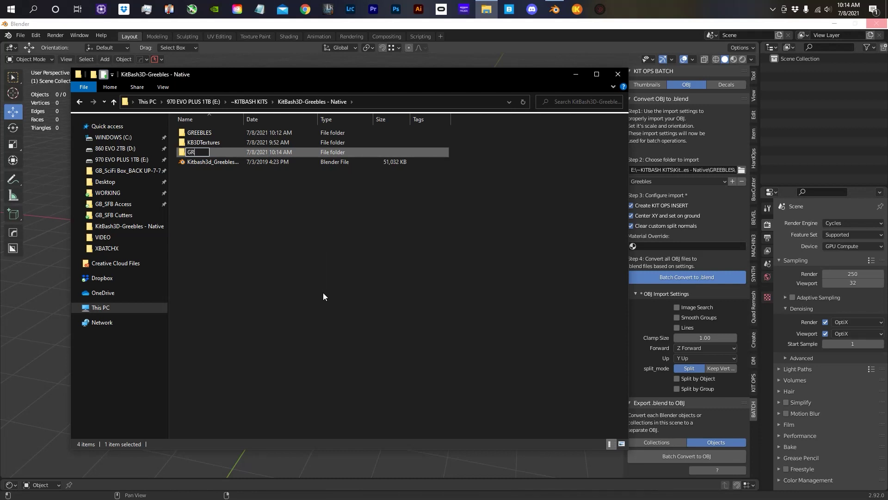
text(EEBLES MASTER)
key(Return)
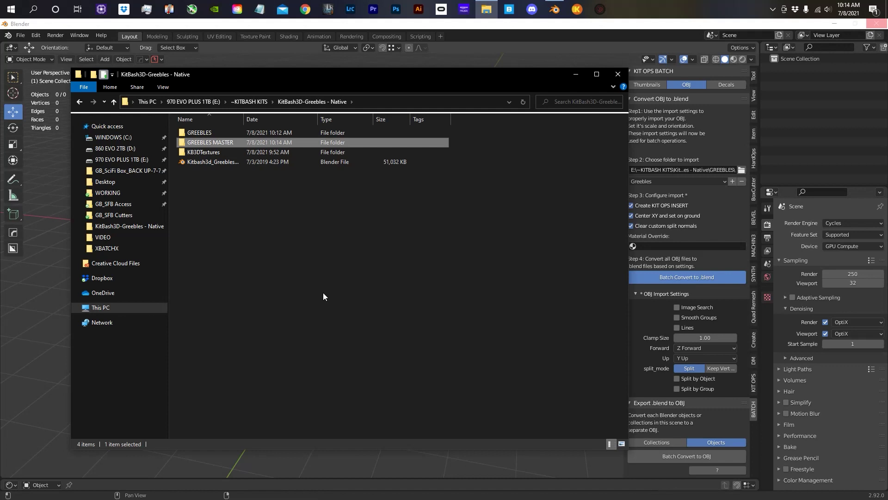
Step: Create a KB3D GREEBLES folder inside GREEBLES MASTER
double_click(206, 142)
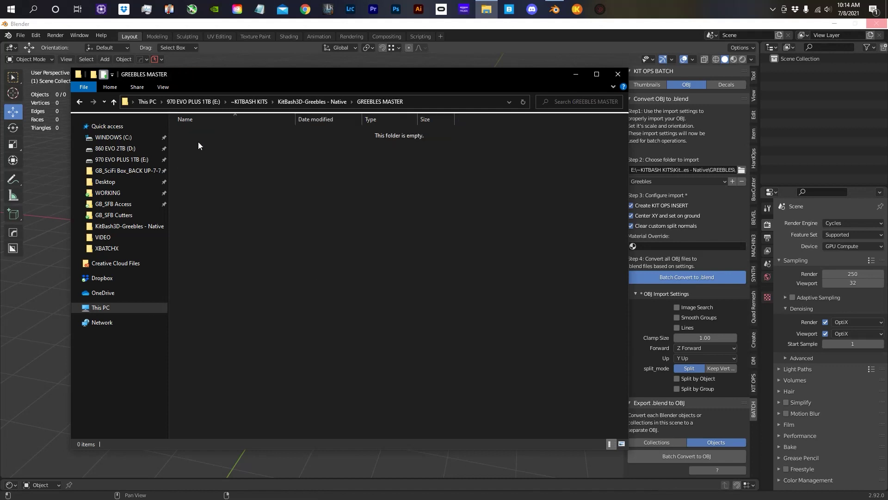
right_click(262, 290)
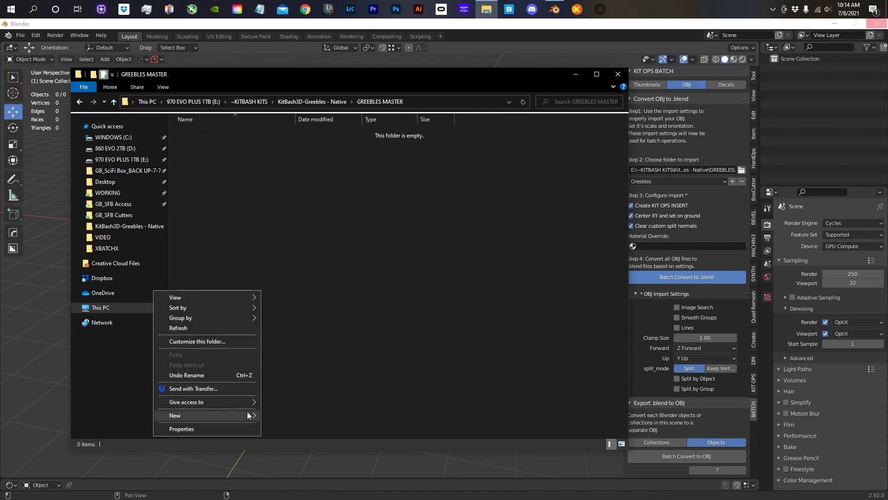
mouse_move(247, 415)
click(282, 416)
text(KB3)
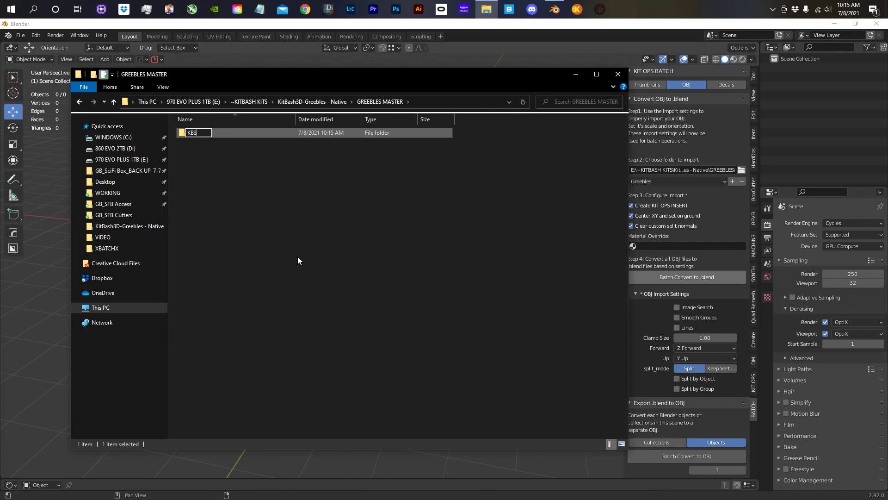
text(D GREEBLES)
key(Return)
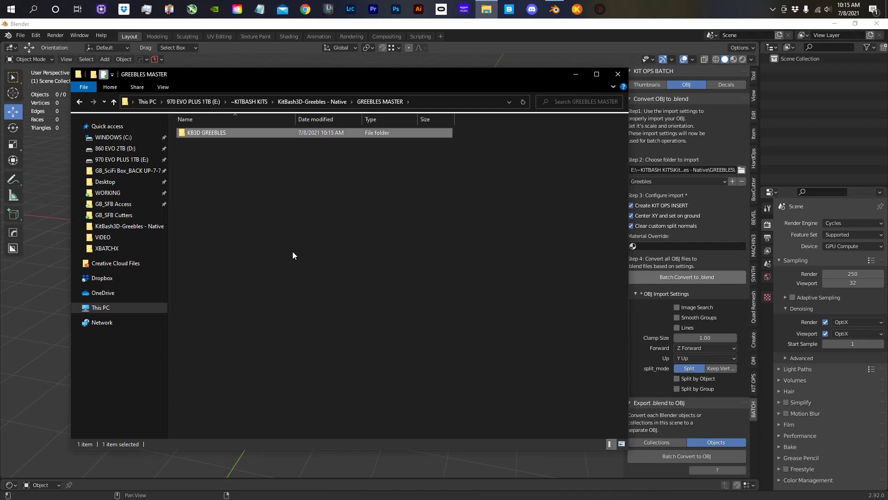
Step: Open the GREEBLES folder and scroll through the converted .blend files
click(79, 102)
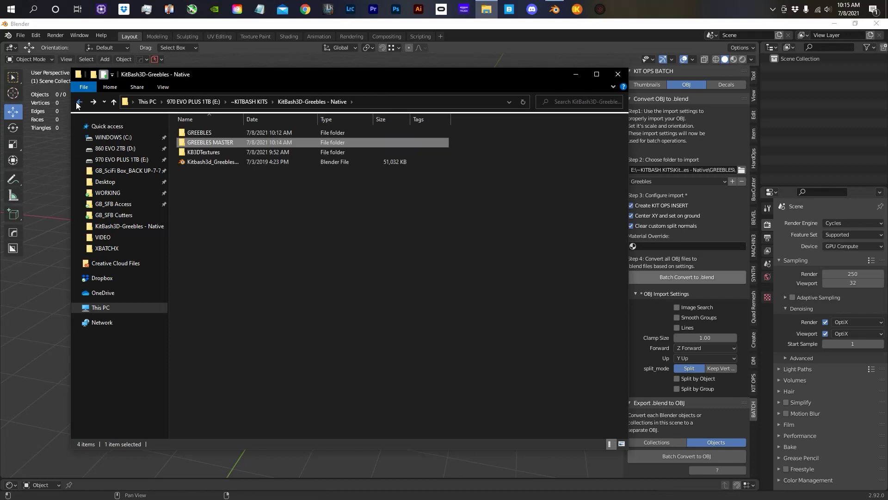
double_click(197, 133)
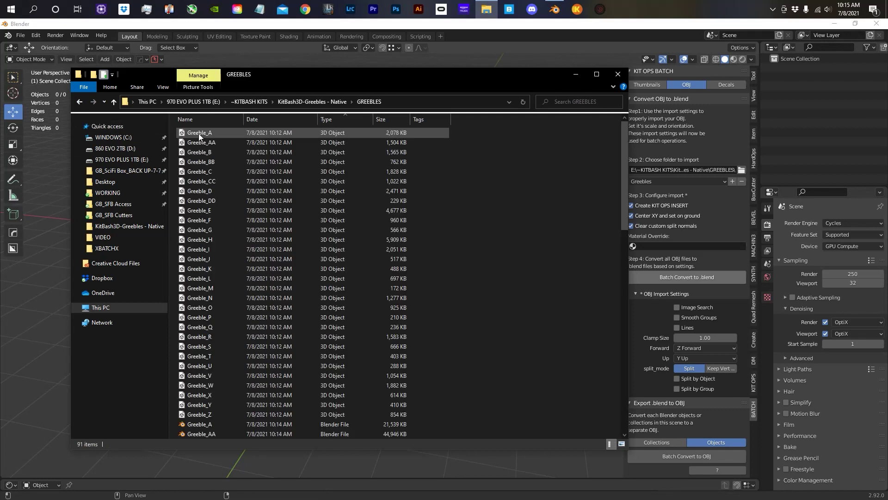
scroll(520, 232, down, 1)
scroll(520, 229, down, 9)
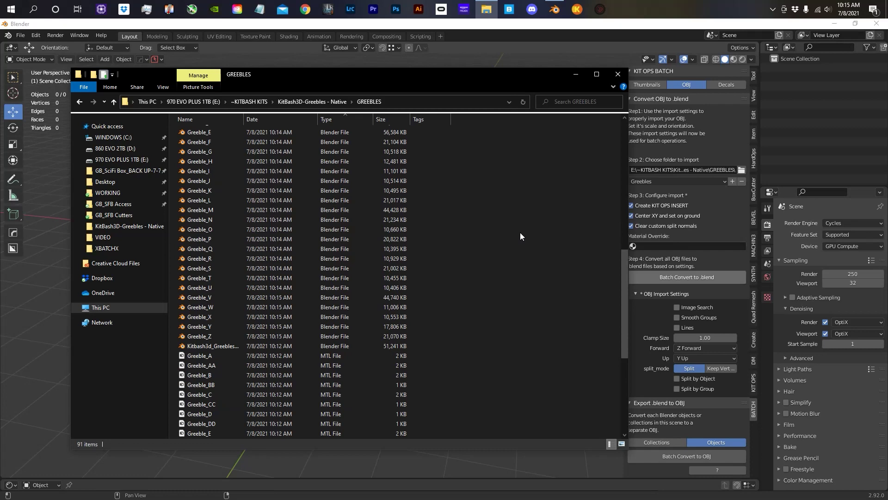
Step: Switch back to Blender and start a fresh General scene
click(618, 74)
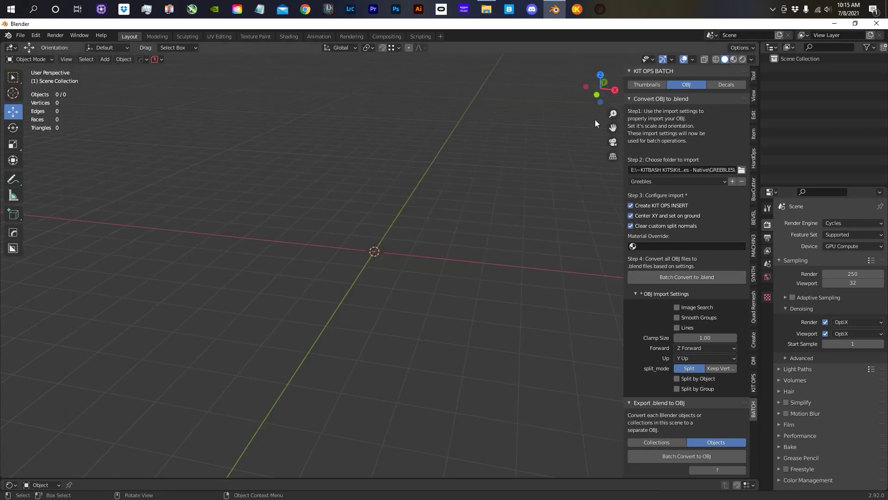
click(20, 35)
mouse_move(42, 46)
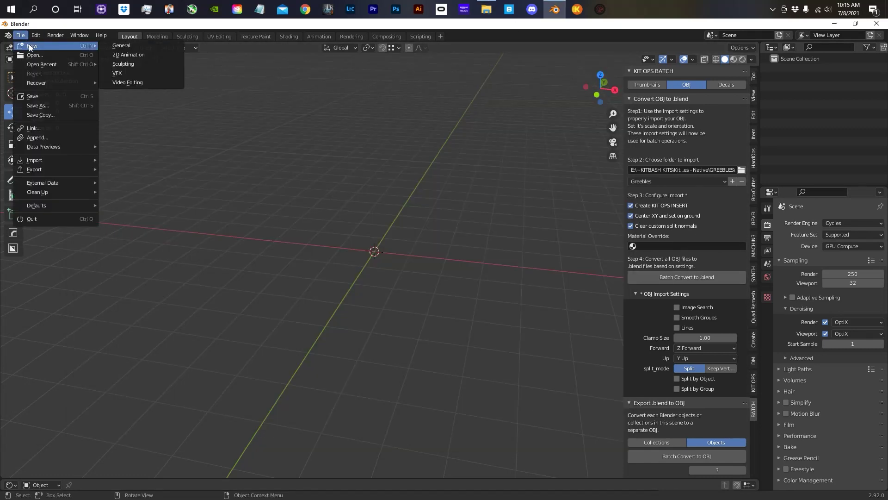
click(123, 48)
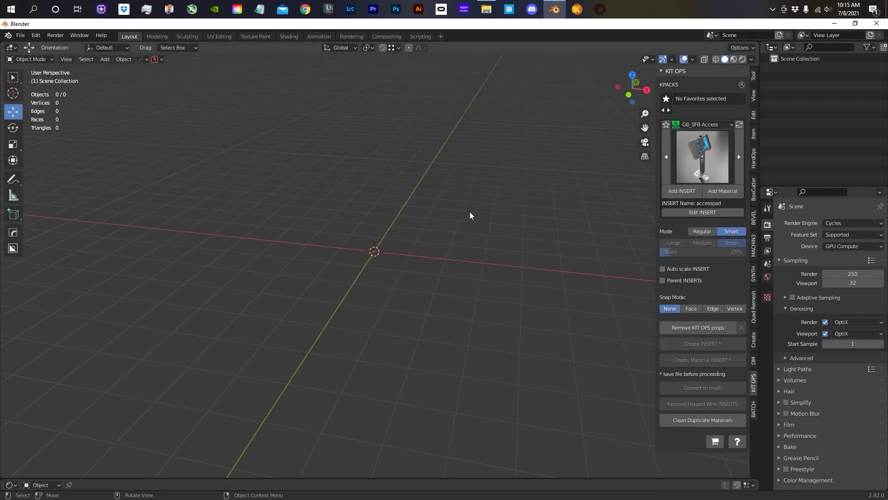
Step: In the GREEBLES folder, select Greeble_A through Greeble_Z and cut the 30 files
click(486, 10)
click(209, 139)
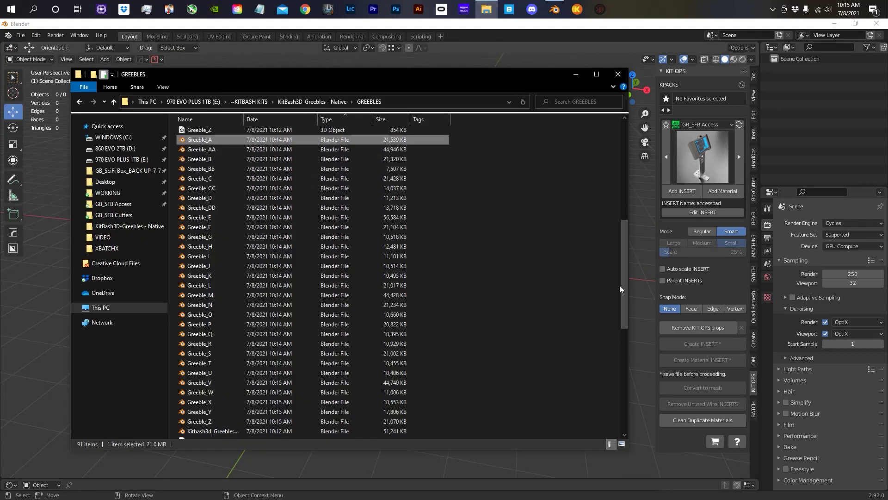
drag(621, 288, 624, 320)
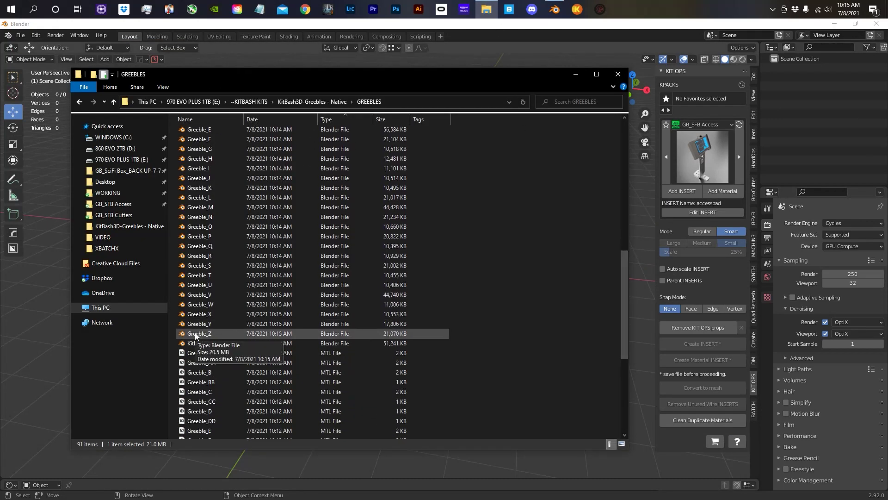
click(212, 335)
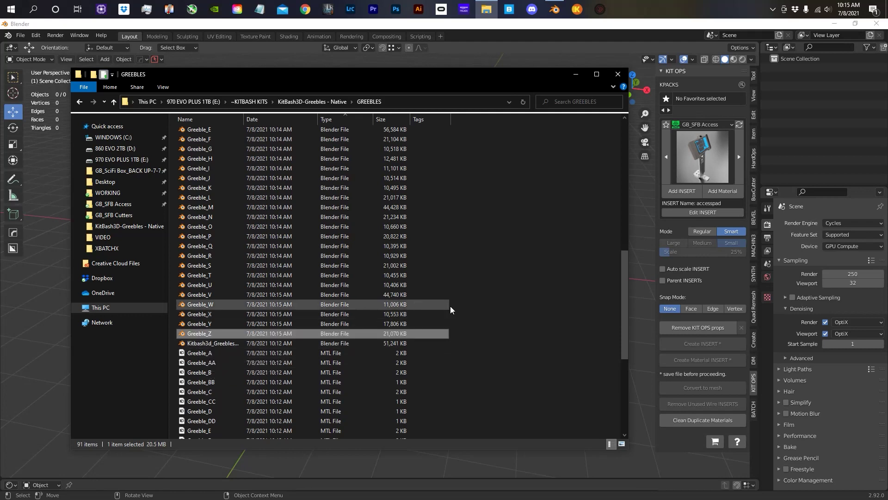
drag(625, 273, 635, 226)
shift+click(202, 195)
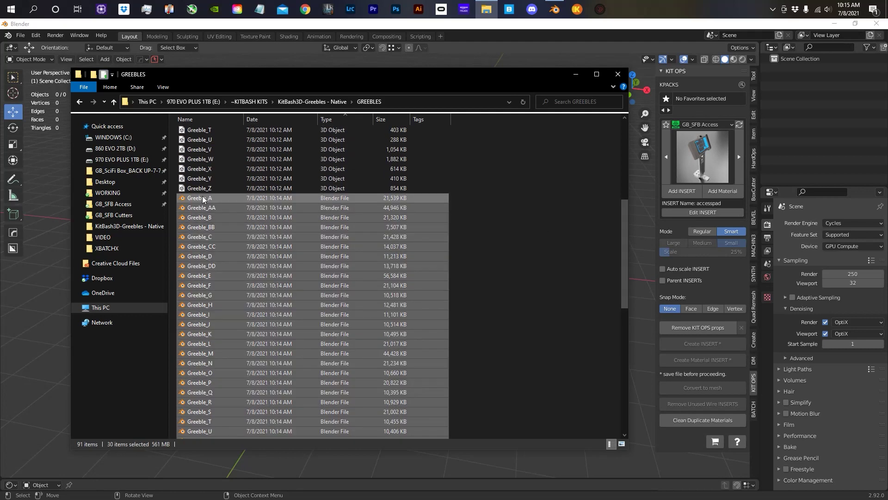
right_click(202, 196)
click(114, 253)
Step: Paste the 30 Greeble files into GREEBLES MASTER\KB3D GREEBLES, then return to Blender
click(114, 102)
double_click(206, 143)
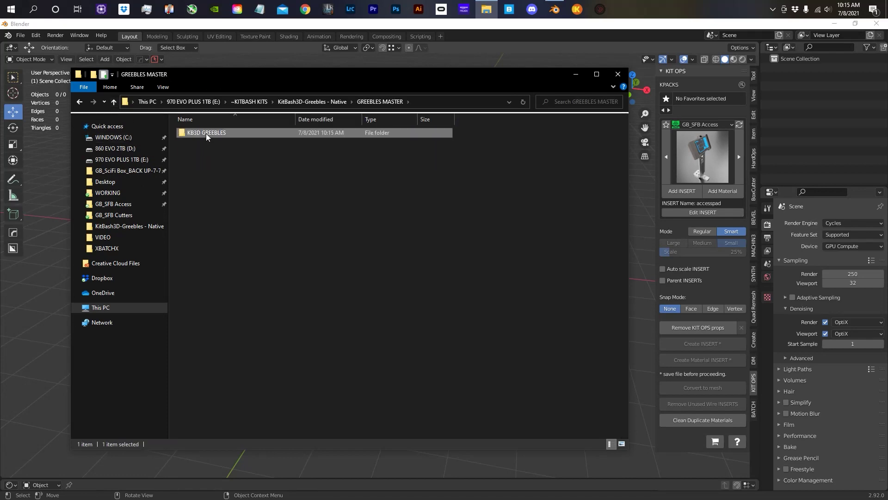
double_click(206, 133)
right_click(214, 252)
click(274, 316)
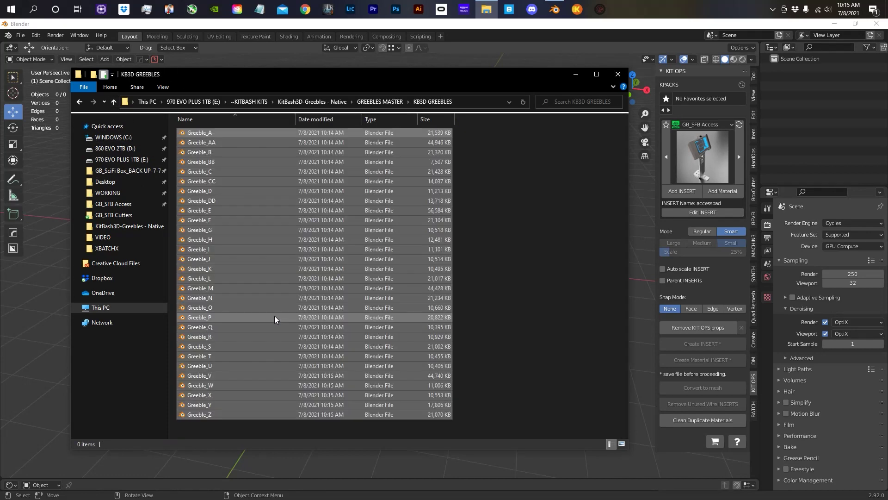
click(531, 29)
Step: Open the KIT OPS BATCH render.blend scene and collapse the node editor
click(753, 413)
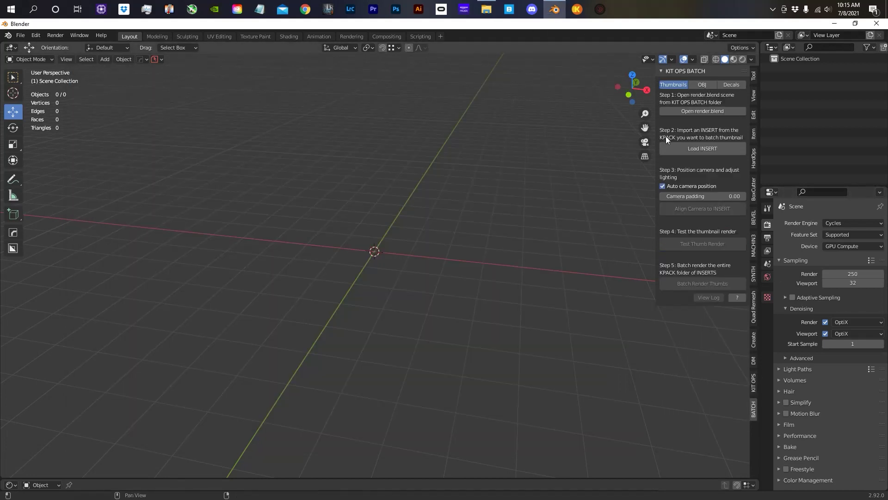
click(688, 111)
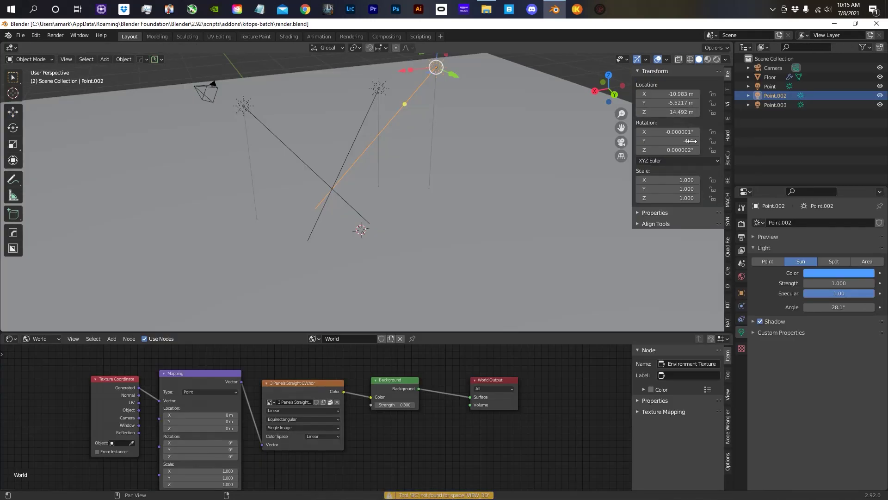
click(682, 328)
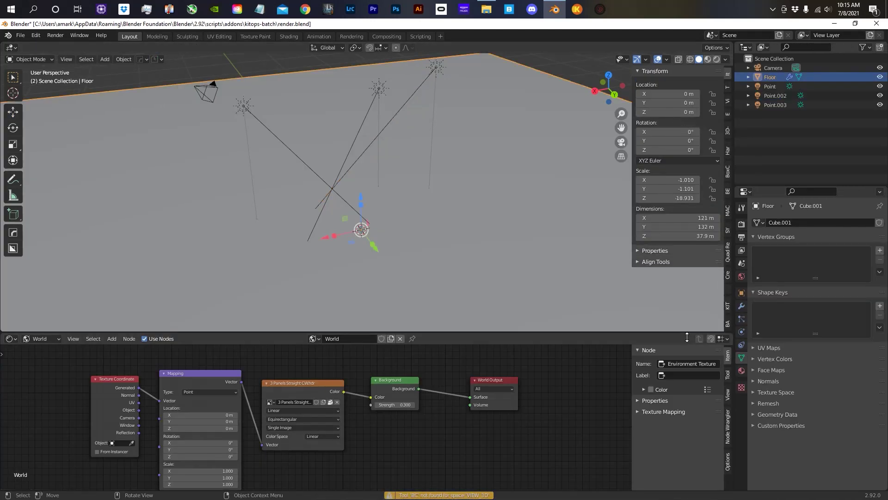
drag(682, 331, 673, 498)
Step: Load INSERT from GREEBLES MASTER\KB3D GREEBLES, choosing Greeble_A.blend
click(728, 437)
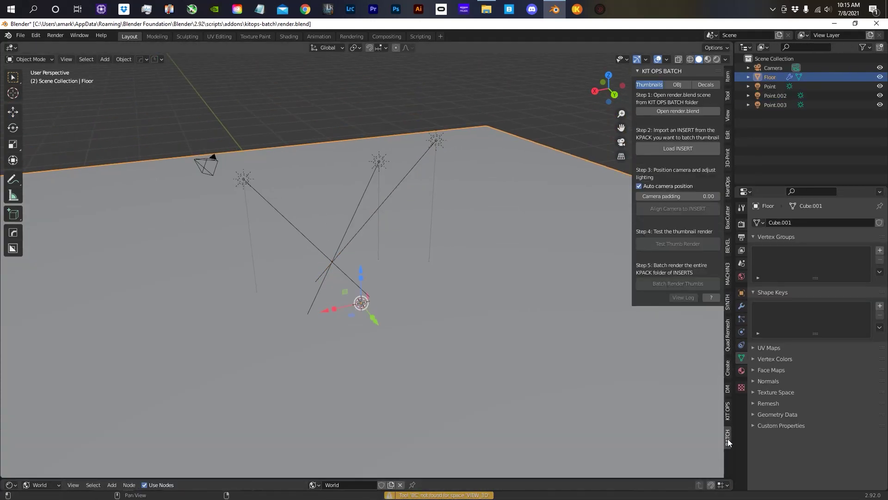
click(642, 147)
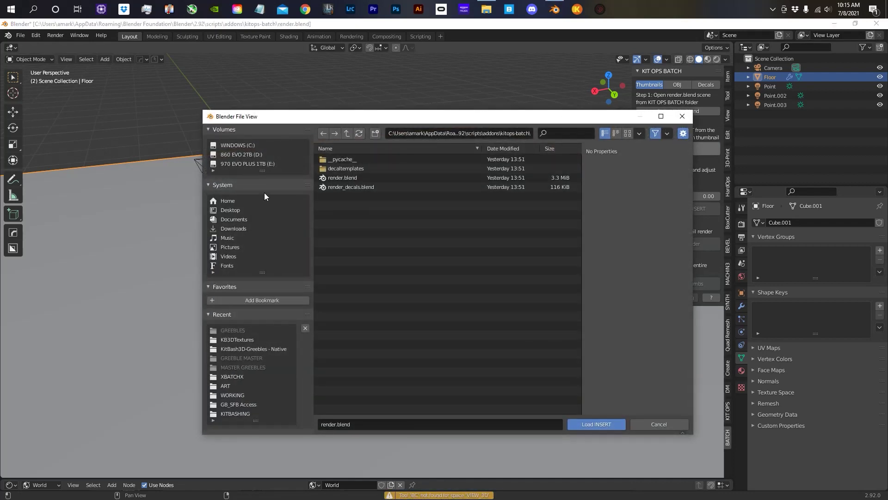
click(265, 165)
double_click(345, 234)
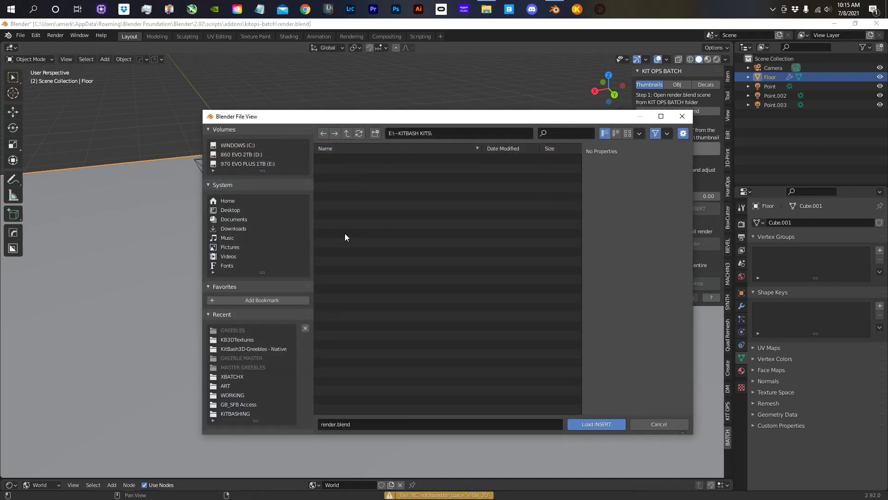
double_click(350, 168)
click(355, 166)
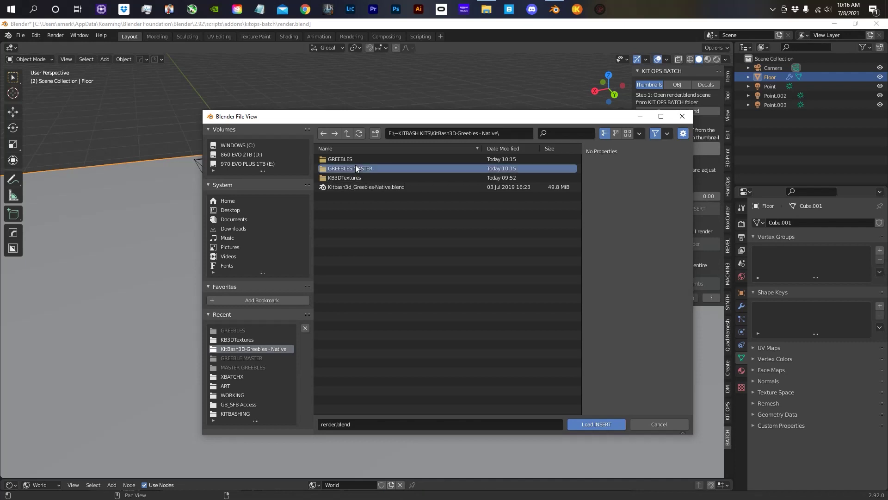
double_click(355, 169)
click(347, 157)
double_click(348, 158)
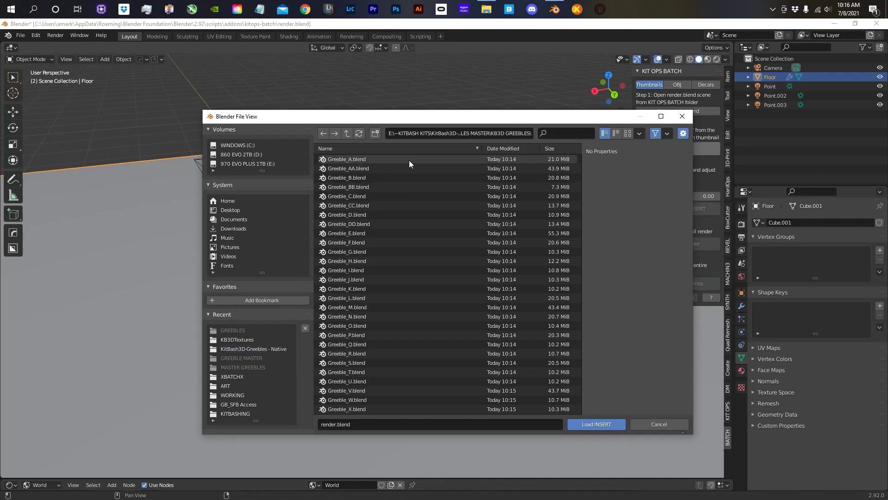
click(352, 159)
Step: Load Greeble_A, align the camera to the insert, and run Test Thumb Render
click(599, 423)
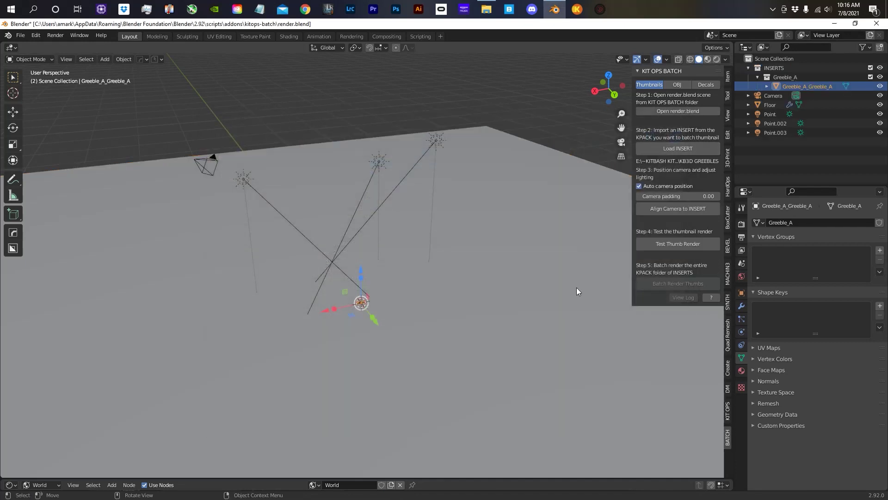
click(653, 208)
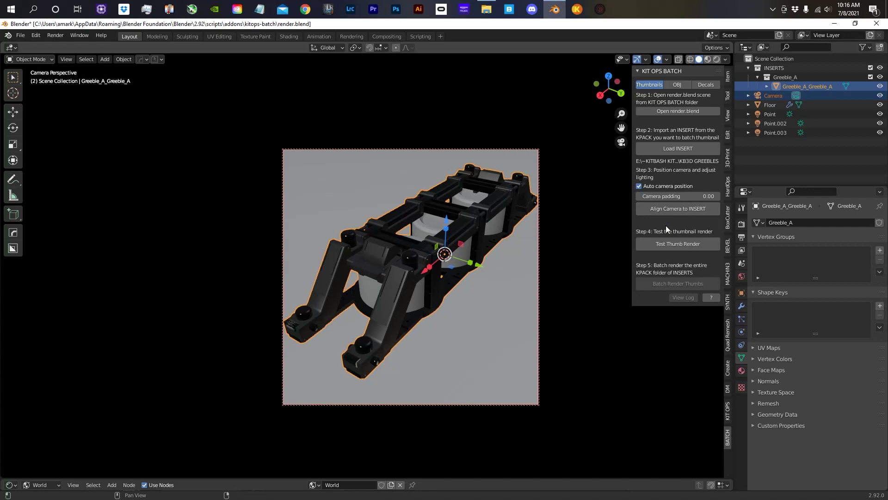
click(639, 245)
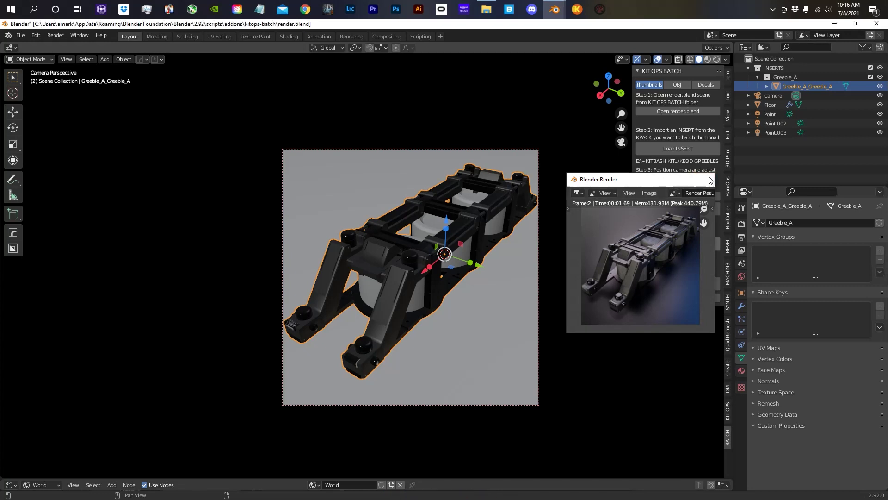
Step: Close the test render and preview the scene in Rendered shading with overlays hidden
click(710, 180)
click(657, 58)
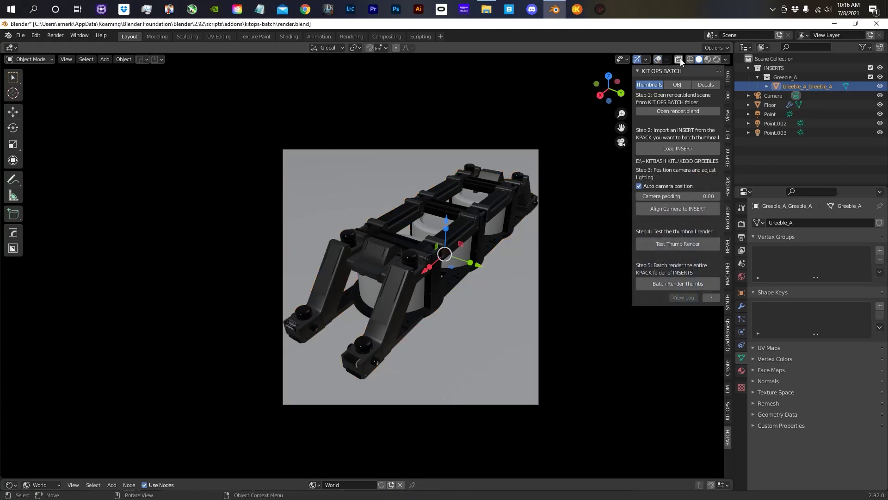
click(717, 59)
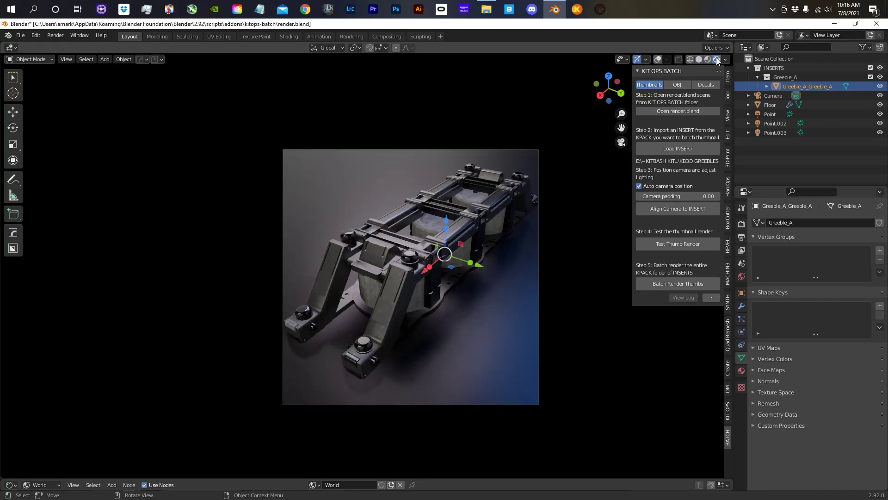
Step: Tint the Floor material's Base Color a pale yellow
click(770, 105)
click(742, 370)
click(821, 376)
mouse_move(822, 282)
mouse_down()
mouse_move(812, 285)
mouse_move(829, 271)
mouse_move(818, 287)
mouse_up()
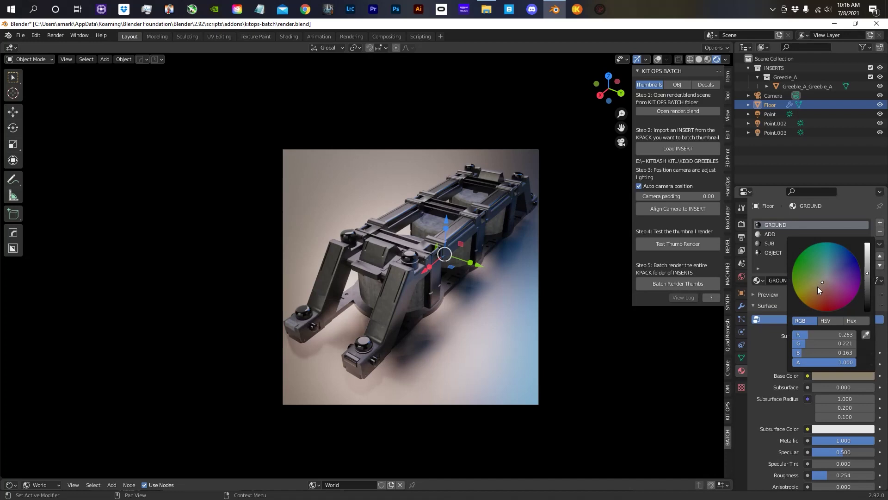
Step: Whiten the Point.002 sun light's colour
click(776, 123)
click(828, 273)
click(826, 181)
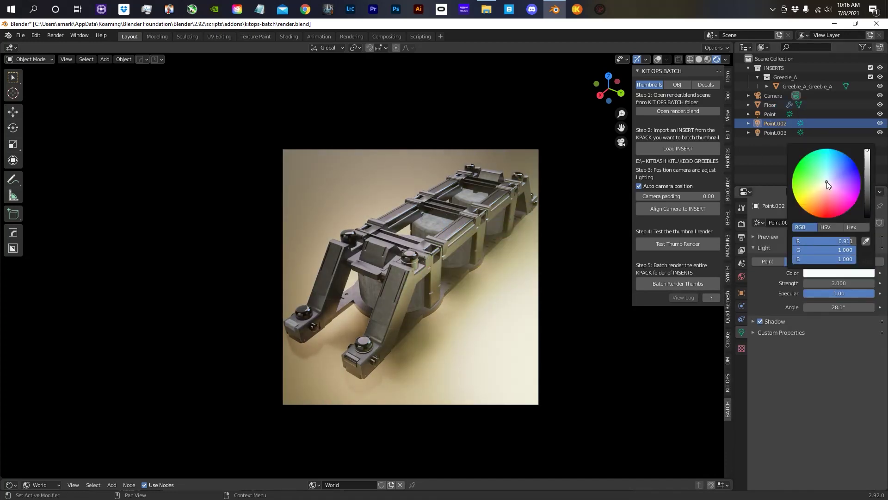
Step: Shift the Floor Base Color toward a grey-blue
click(770, 105)
click(825, 376)
click(827, 281)
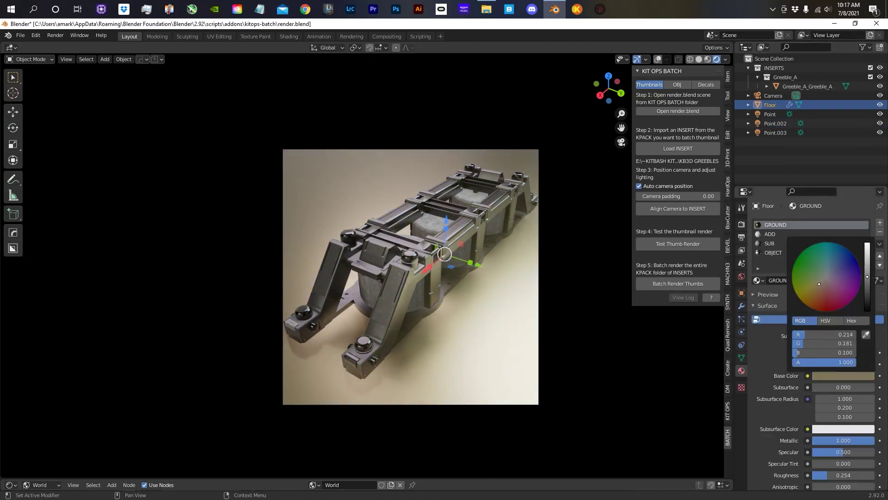
click(775, 132)
Step: Whiten the Point.003 light colour and render a new Greeble_A test thumbnail
click(839, 273)
click(828, 181)
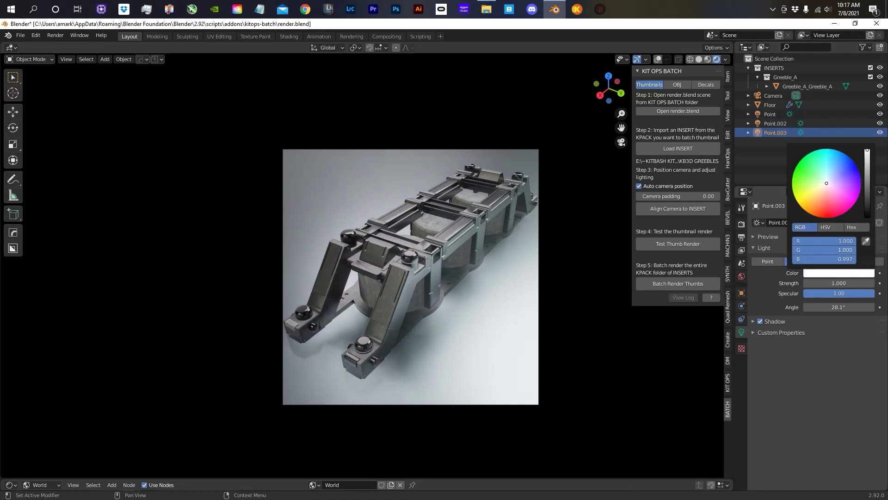
click(644, 247)
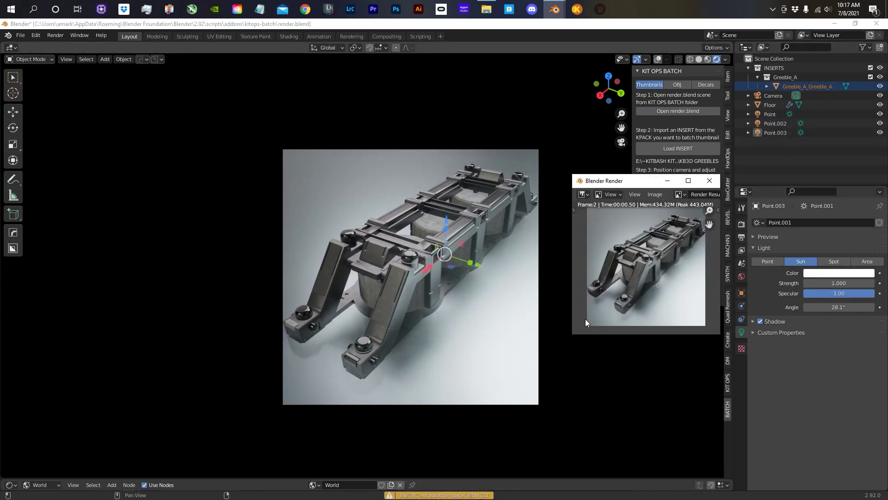
Step: Batch-render thumbnails for every insert, following progress in the system console, then hide it
click(710, 180)
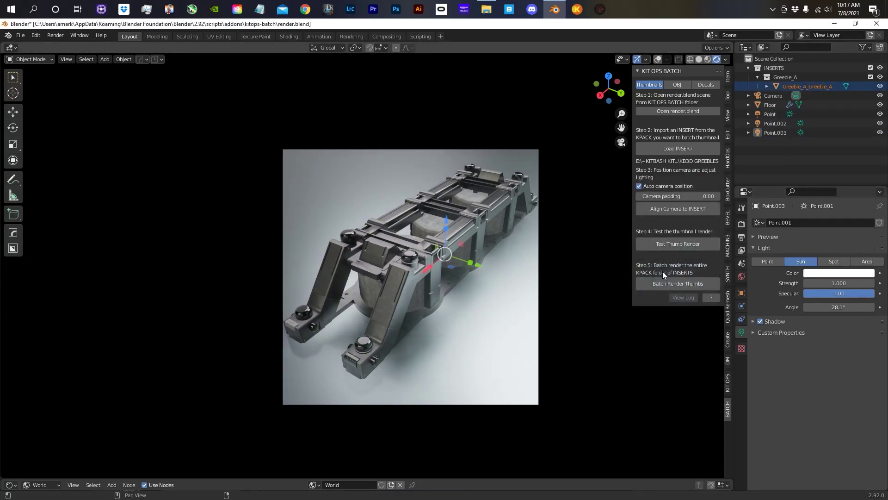
click(79, 35)
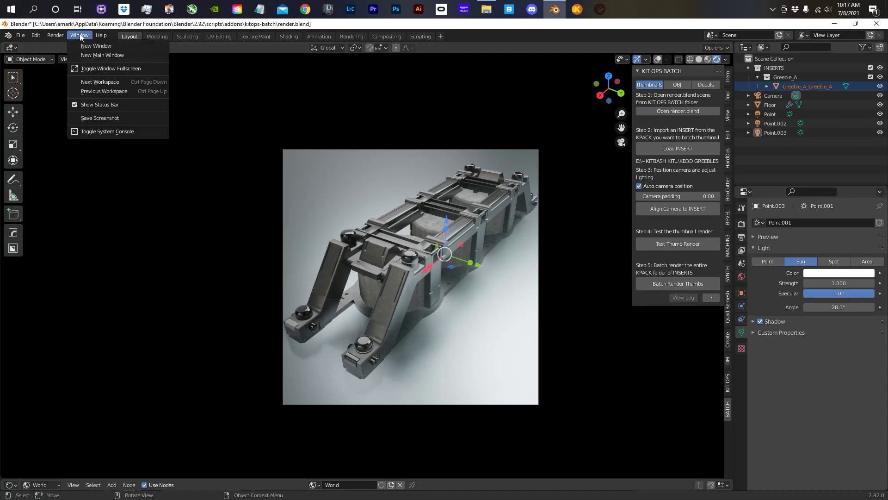
click(92, 132)
click(667, 283)
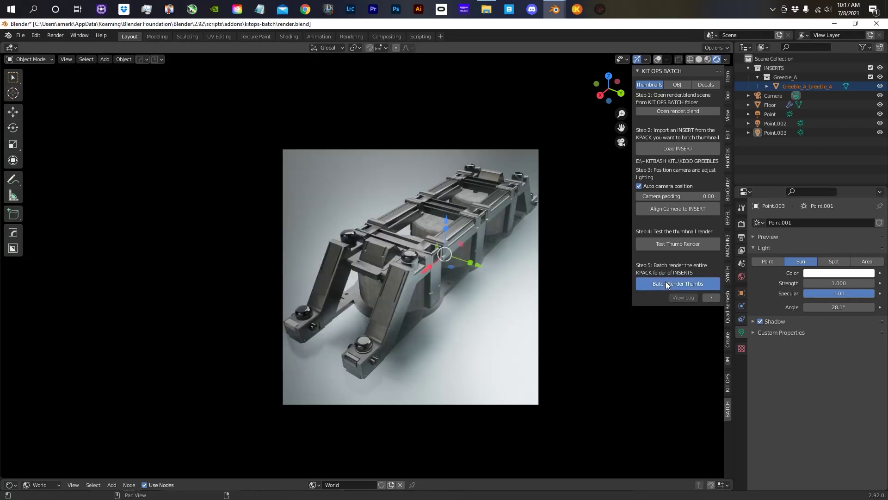
mouse_move(555, 10)
click(586, 27)
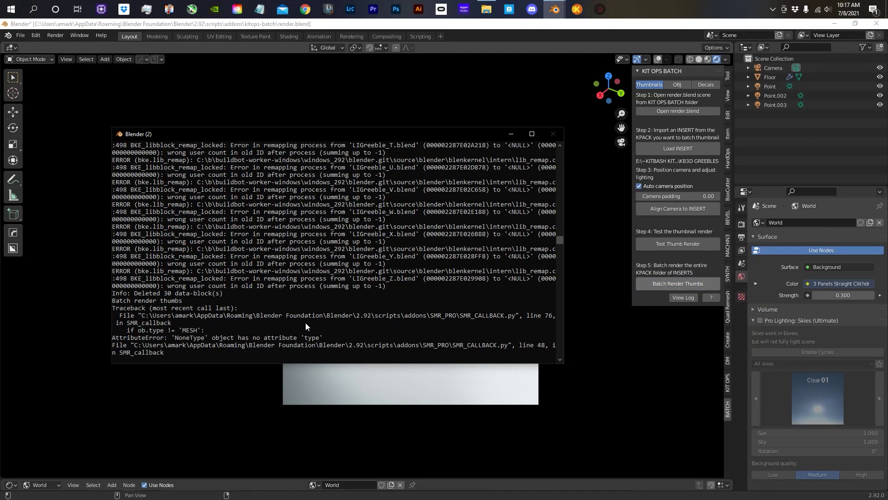
click(79, 35)
click(84, 132)
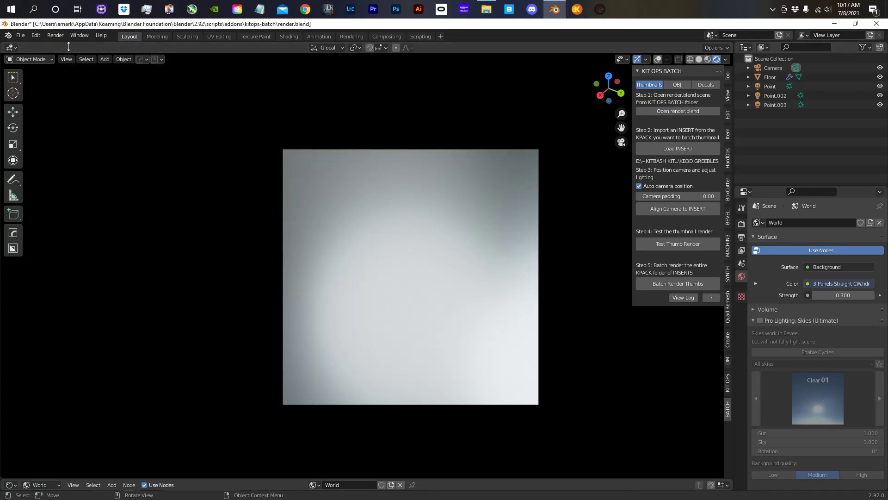
Step: Start a new General file, discarding unsaved changes to render.blend
click(21, 37)
mouse_move(28, 42)
click(124, 51)
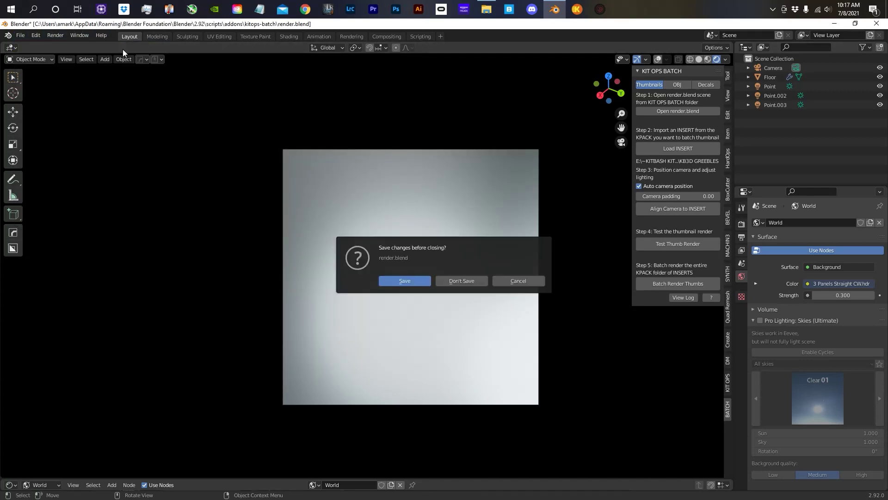
click(465, 281)
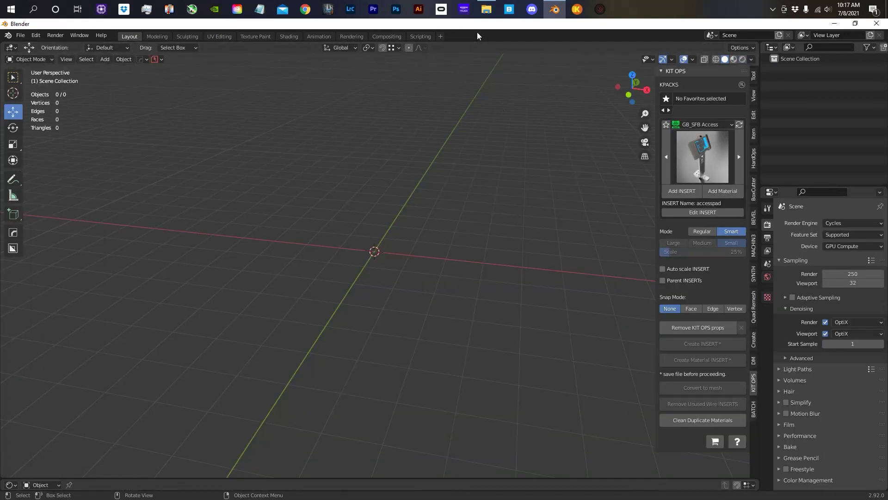
Step: Open Greeble_A.png from the KB3D GREEBLES folder in Windows Photos
click(486, 11)
click(549, 246)
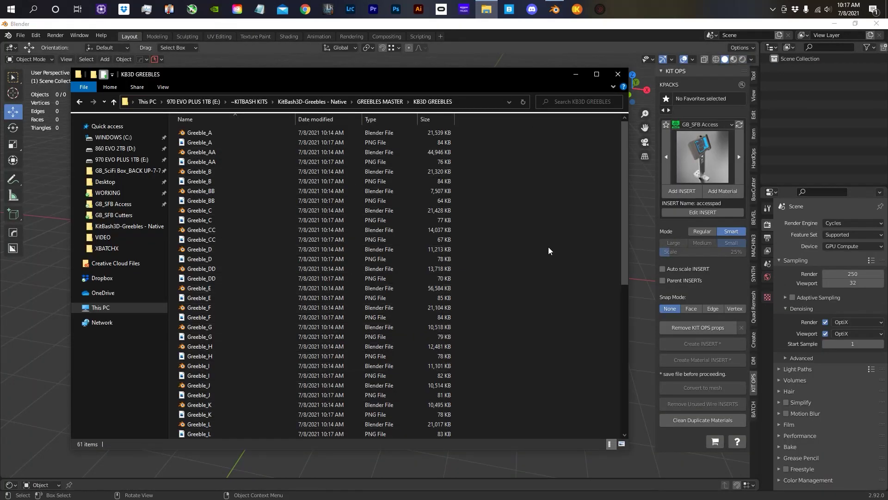
click(208, 143)
double_click(207, 143)
Step: Browse through the next eight greeble thumbnails, then close Photos
click(874, 271)
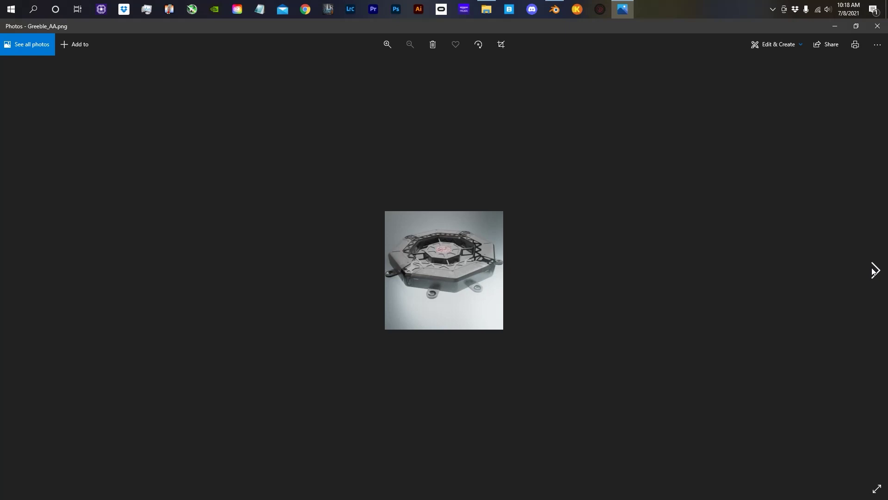
click(874, 271)
click(875, 271)
click(874, 270)
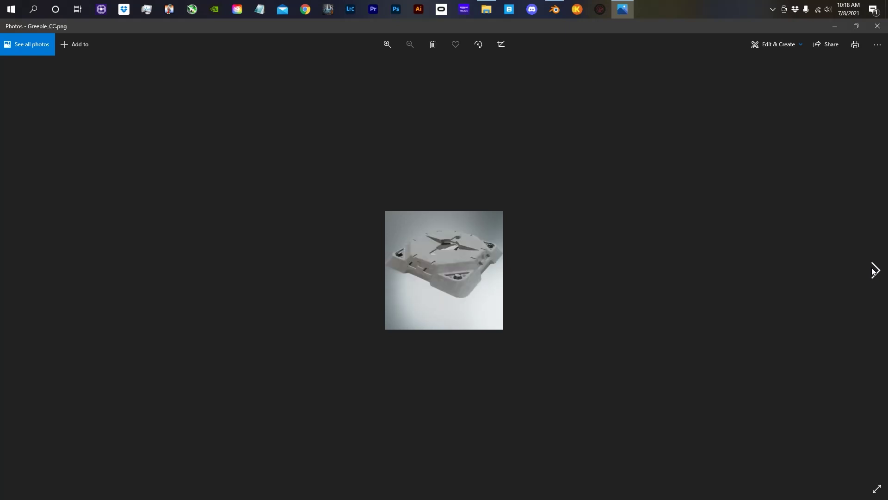
click(875, 271)
click(874, 271)
click(875, 271)
click(875, 271)
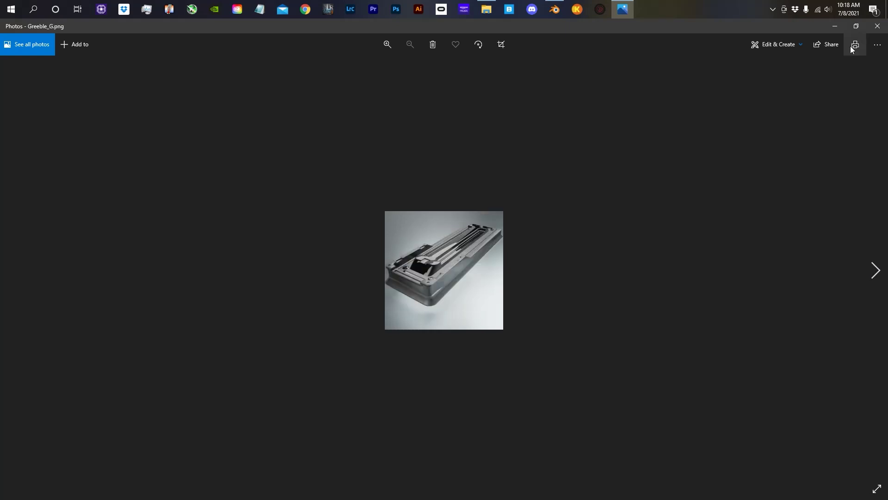
click(877, 26)
Step: Go up to the KitBash3D-Greebles - Native folder and return to Blender
click(78, 101)
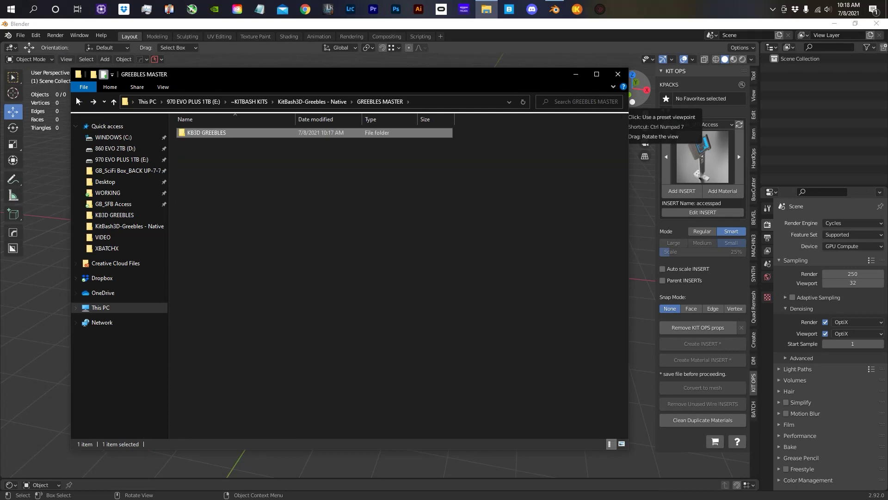
click(79, 101)
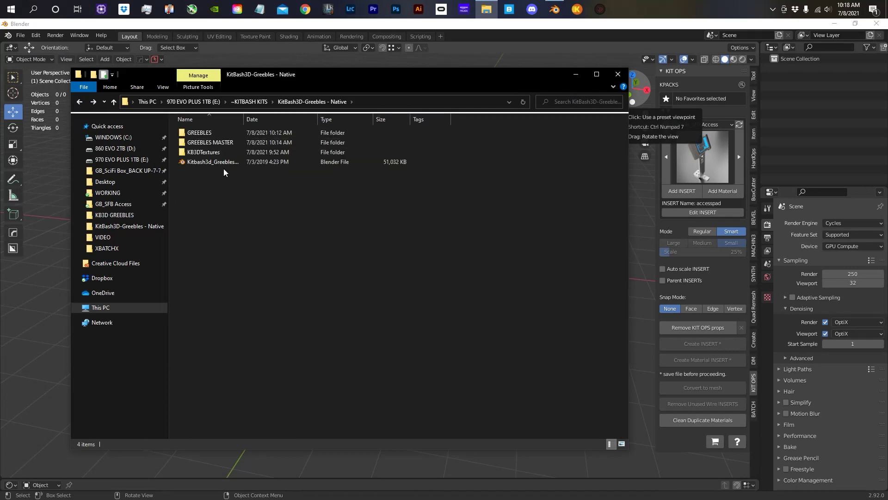
click(76, 49)
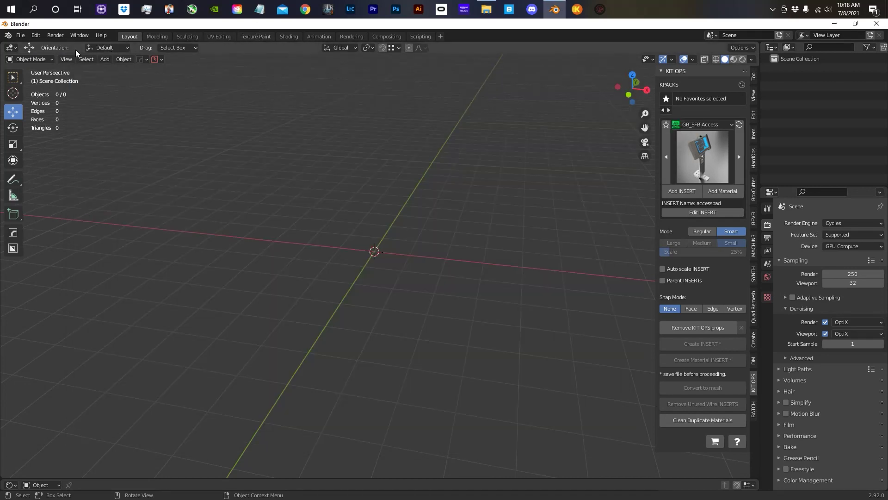
Step: Open Preferences, enlarge the window, and expand the KIT OPS add-on details
click(33, 35)
click(56, 167)
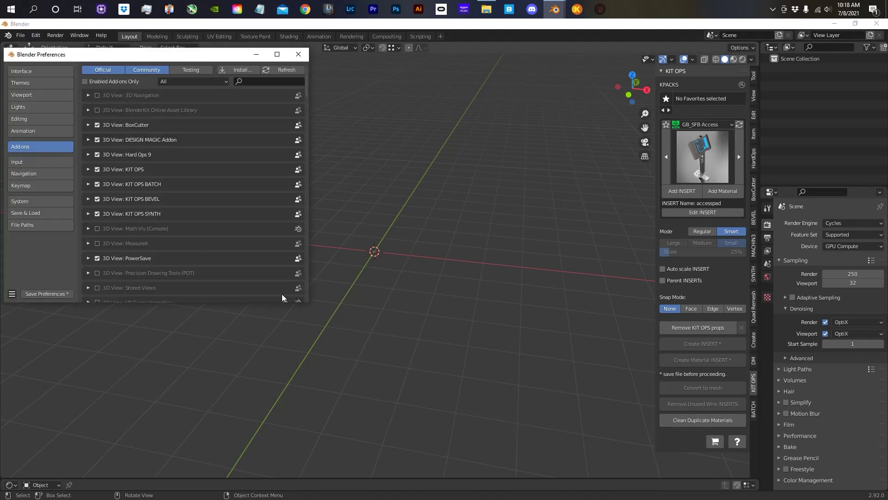
drag(310, 308, 482, 439)
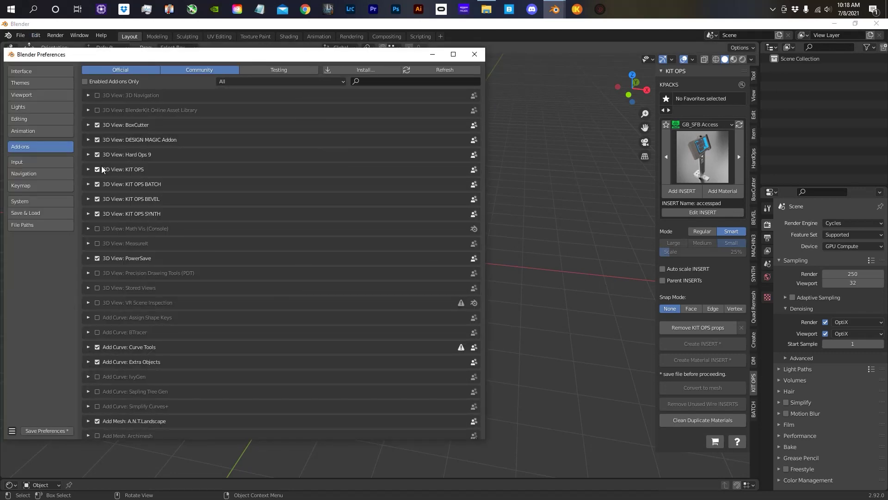
click(88, 169)
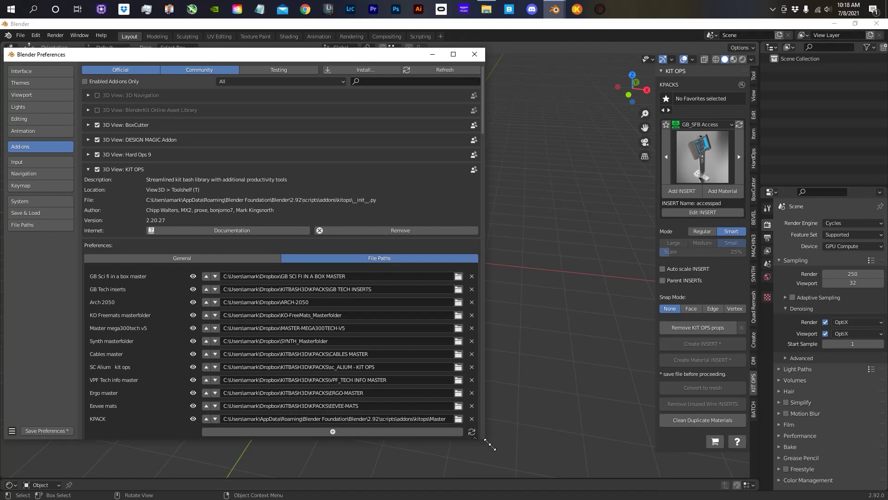
drag(491, 445, 554, 474)
Step: Add a KIT OPS path to E:\~KITBASH KITS\KitBash3D-Greebles - Native\GREEBLES MASTER and close Preferences
click(290, 430)
click(228, 431)
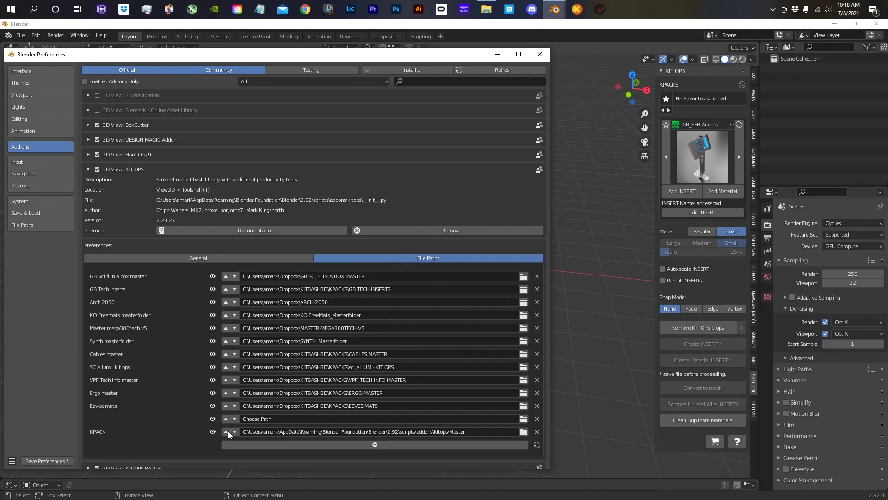
click(523, 418)
click(88, 162)
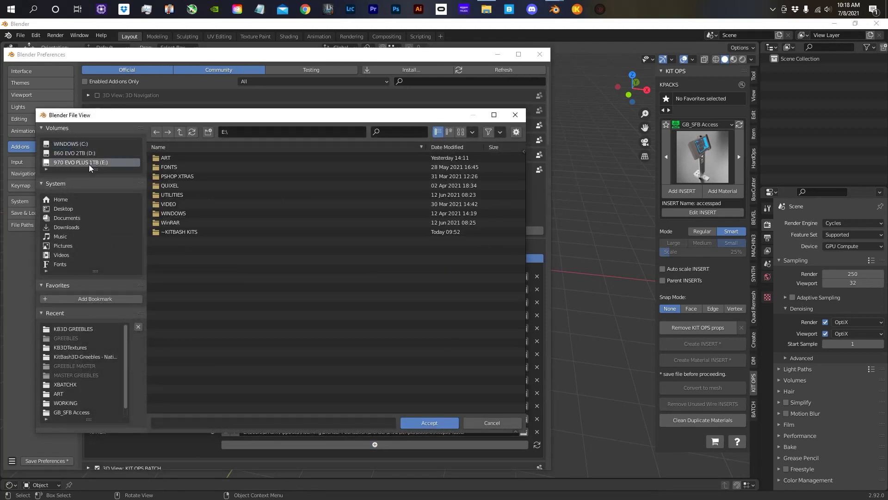
double_click(172, 231)
double_click(191, 168)
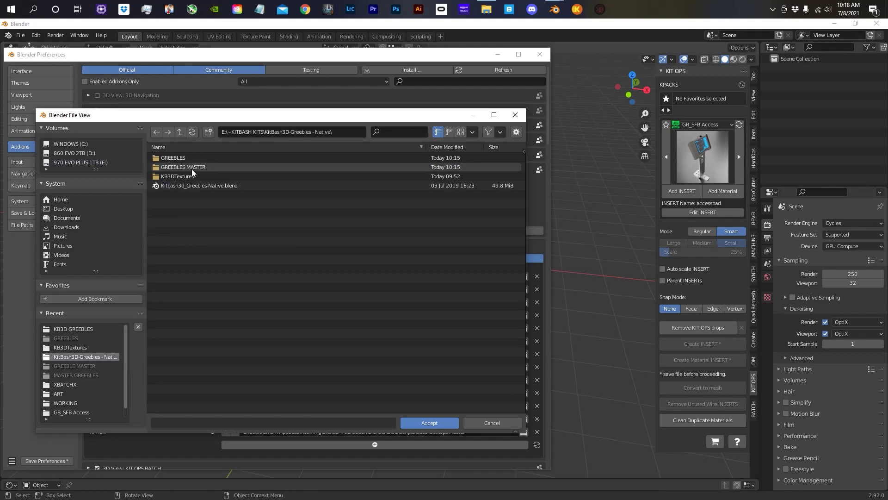
click(192, 169)
click(432, 422)
click(432, 421)
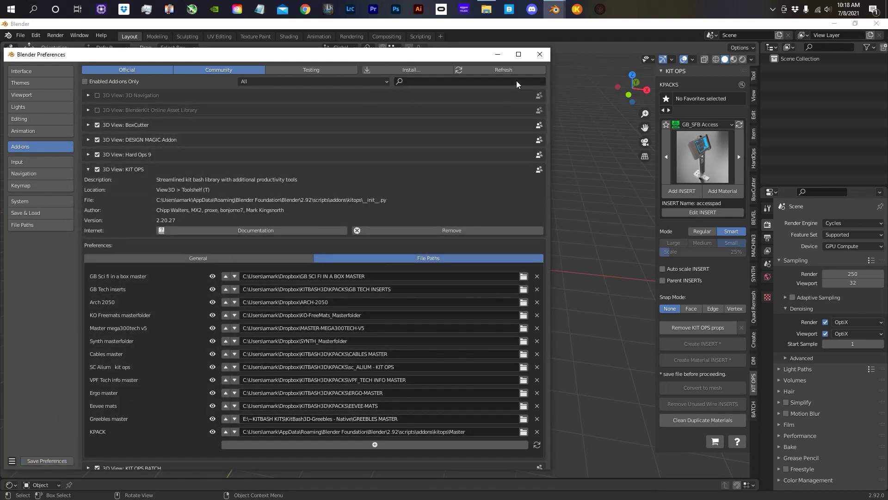
click(541, 55)
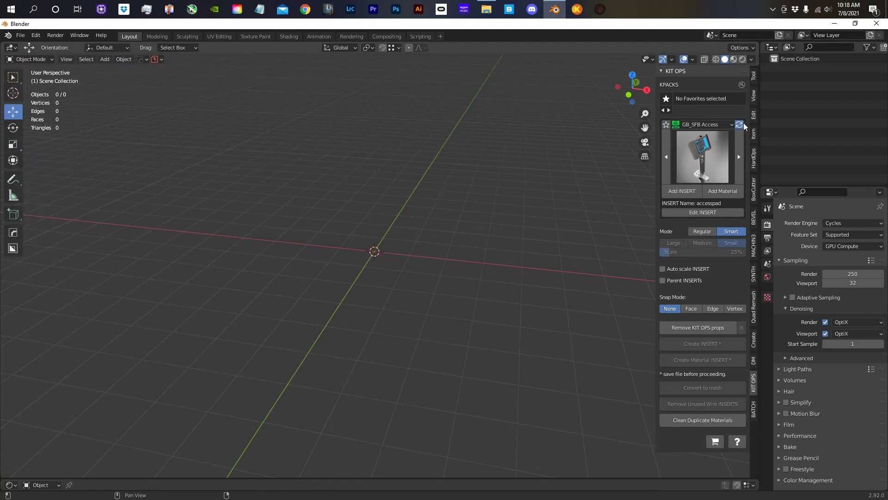
Step: Switch the KIT OPS KPACK to KB3D GREEBLES and add a cube
click(720, 123)
click(709, 306)
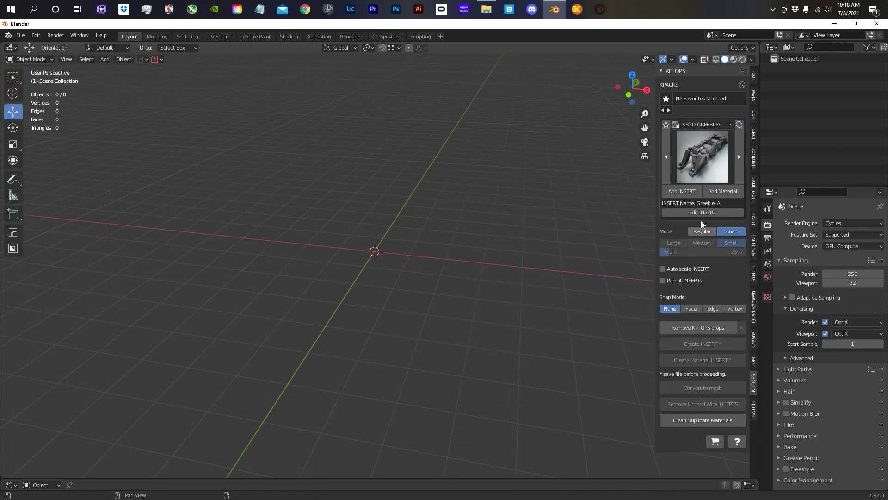
click(696, 168)
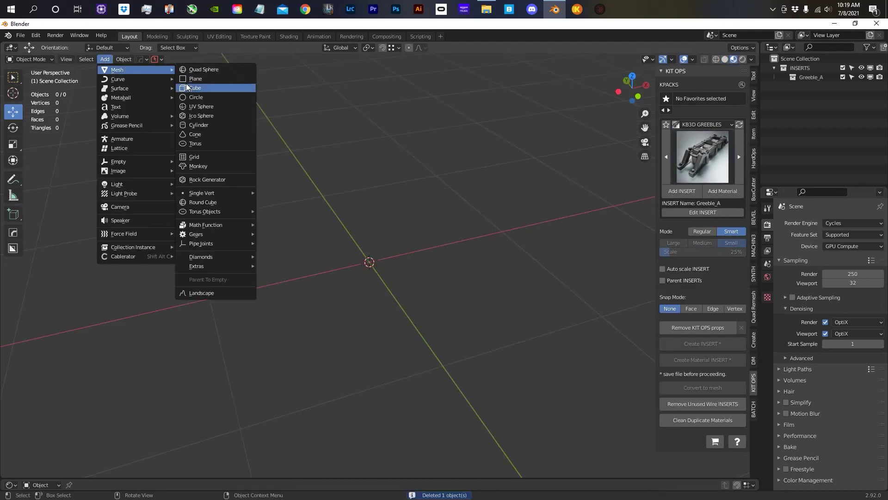
click(189, 88)
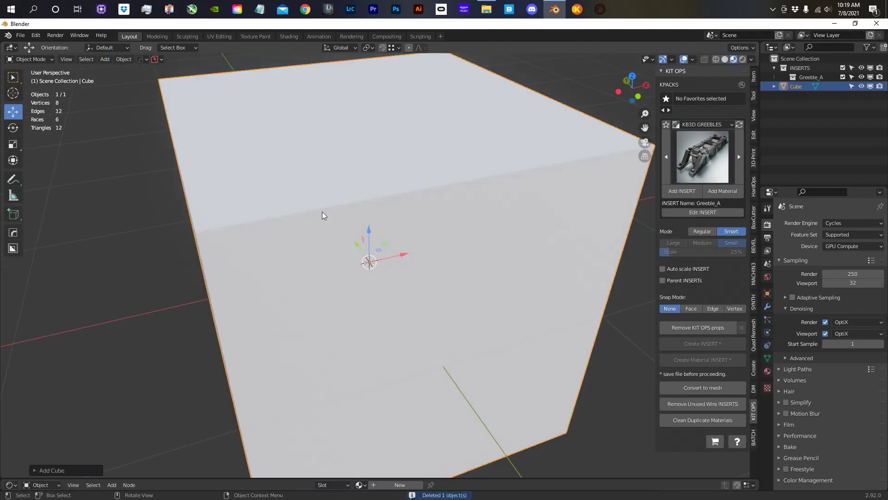
Step: Place four Greeble_A inserts on the cube: three on the front face, one on top
click(664, 194)
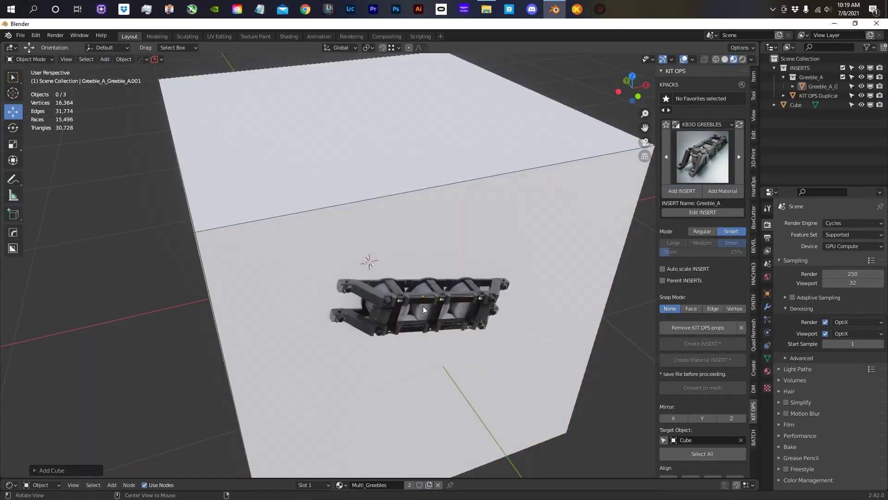
click(307, 345)
click(417, 338)
ctrl+scroll(528, 301, up, 3)
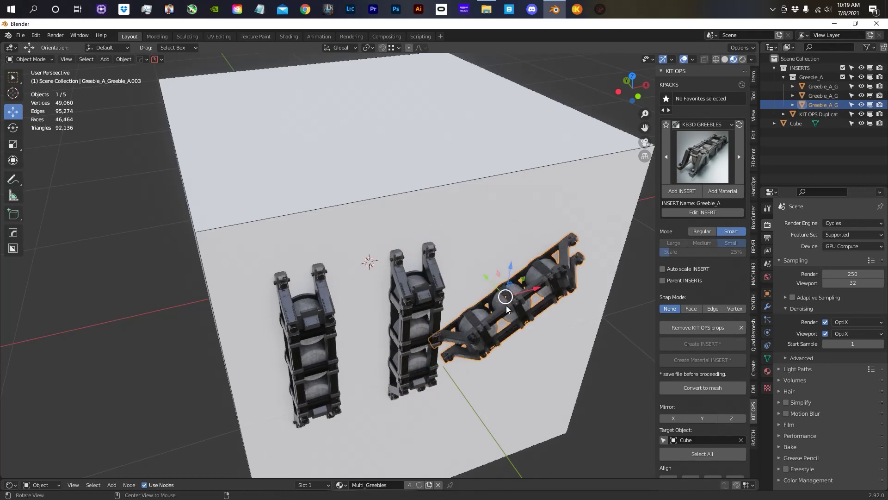
click(529, 301)
ctrl+scroll(338, 185, up, 3)
click(399, 145)
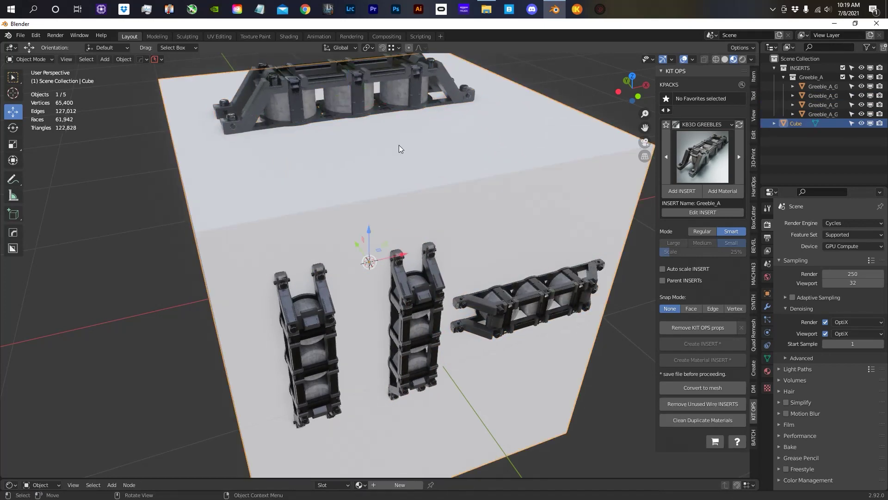
Step: Place a Greeble_DD vent insert on the cube's top
click(739, 157)
click(682, 190)
ctrl+scroll(273, 181, up, 3)
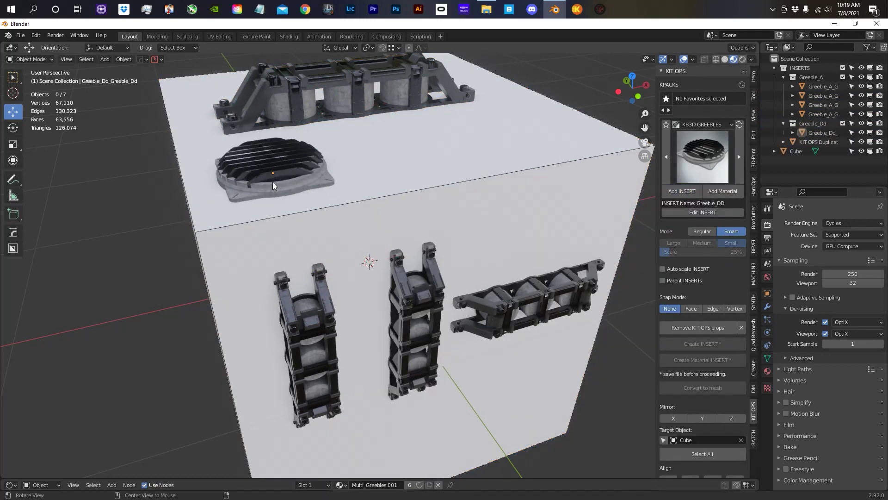
click(273, 182)
Step: Give the cube the concrete material and deselect everything
click(768, 371)
click(783, 253)
click(722, 301)
key(alt+a)
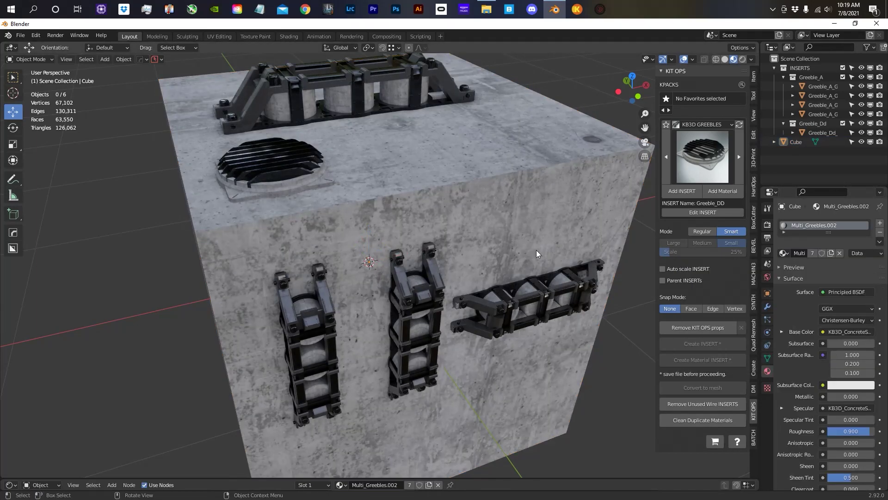